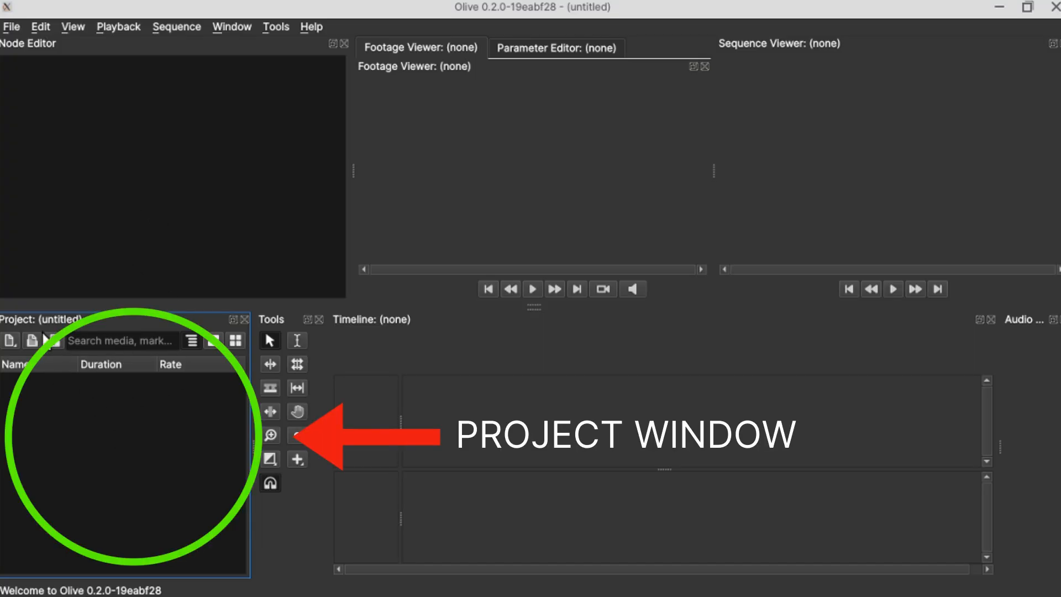
Create a new sequence in the project at 1920 × 1080 and 29.97 FPS, keeping the default settings
{"action": "right_click", "coordinate": [75, 393]}
{"action": "mouse_move", "coordinate": [110, 405]}
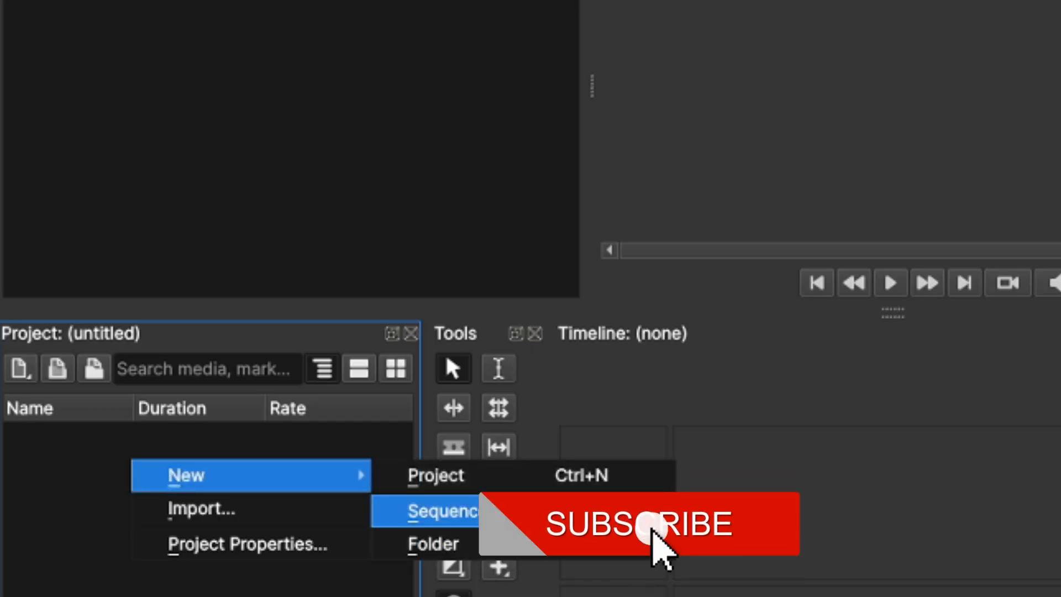
{"action": "left_click", "coordinate": [439, 511]}
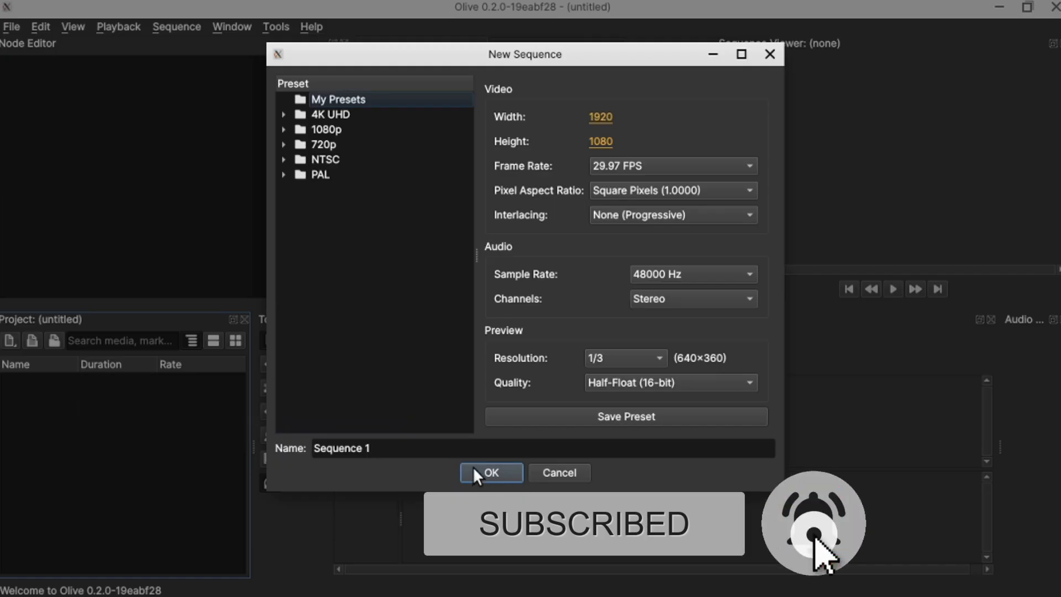
{"action": "left_click", "coordinate": [490, 473]}
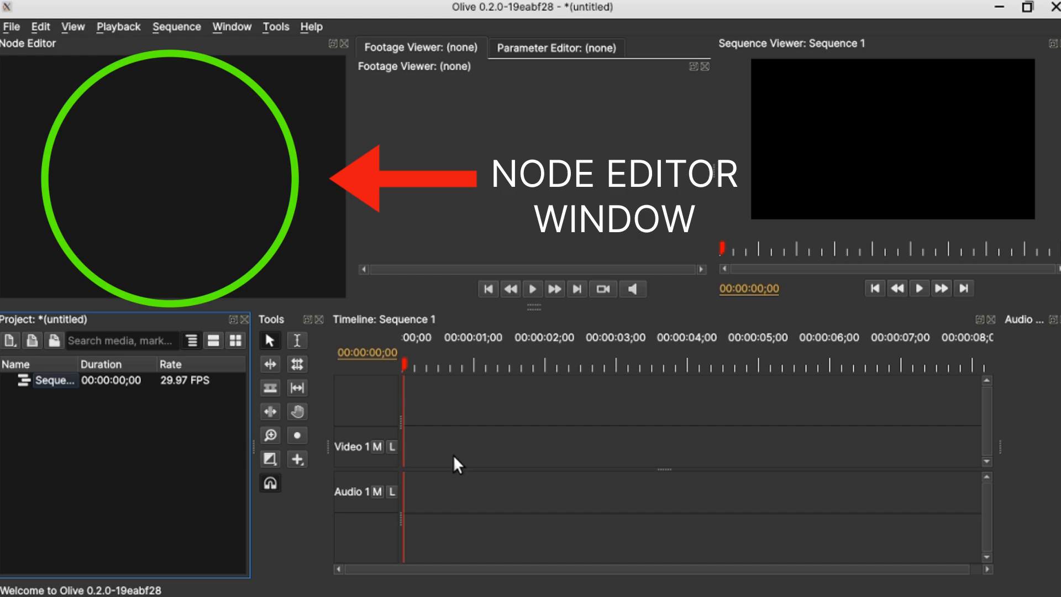
{"action": "left_click", "coordinate": [453, 456]}
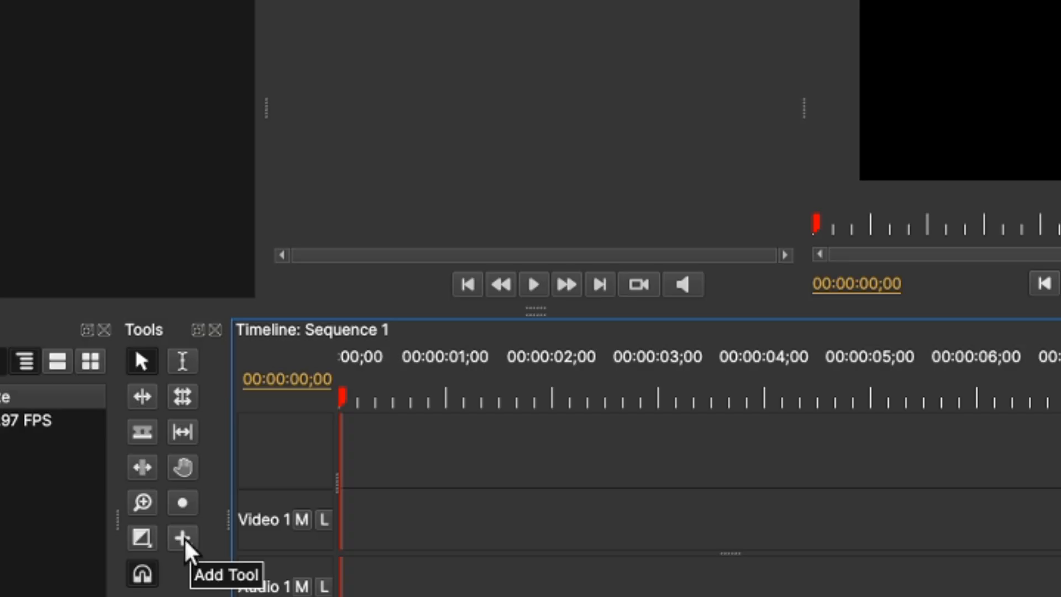
Add two solid clips of 2 seconds each from the sequence start, stacked on Video 1 and Video 2
{"action": "left_click", "coordinate": [184, 539]}
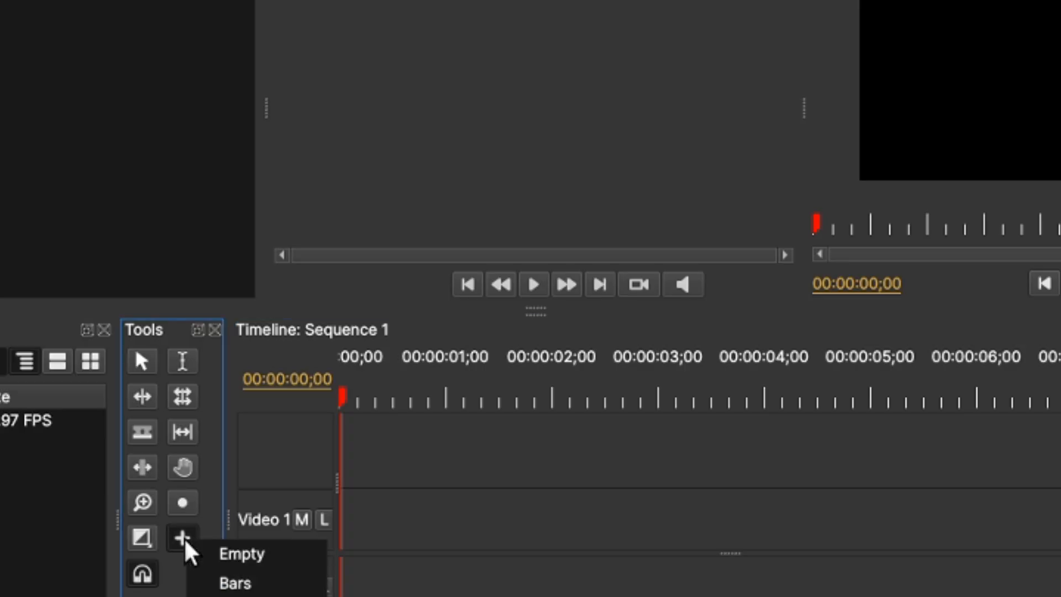
{"action": "left_click", "coordinate": [191, 553]}
{"action": "left_click_drag", "start_coordinate": [340, 522], "coordinate": [315, 530]}
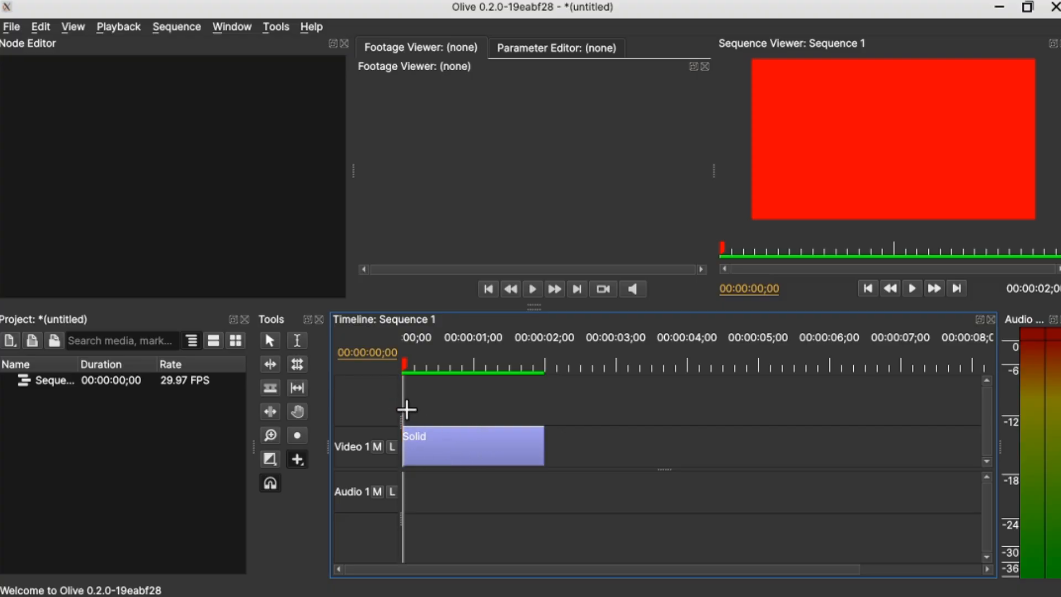
{"action": "left_click_drag", "start_coordinate": [406, 410], "coordinate": [541, 415]}
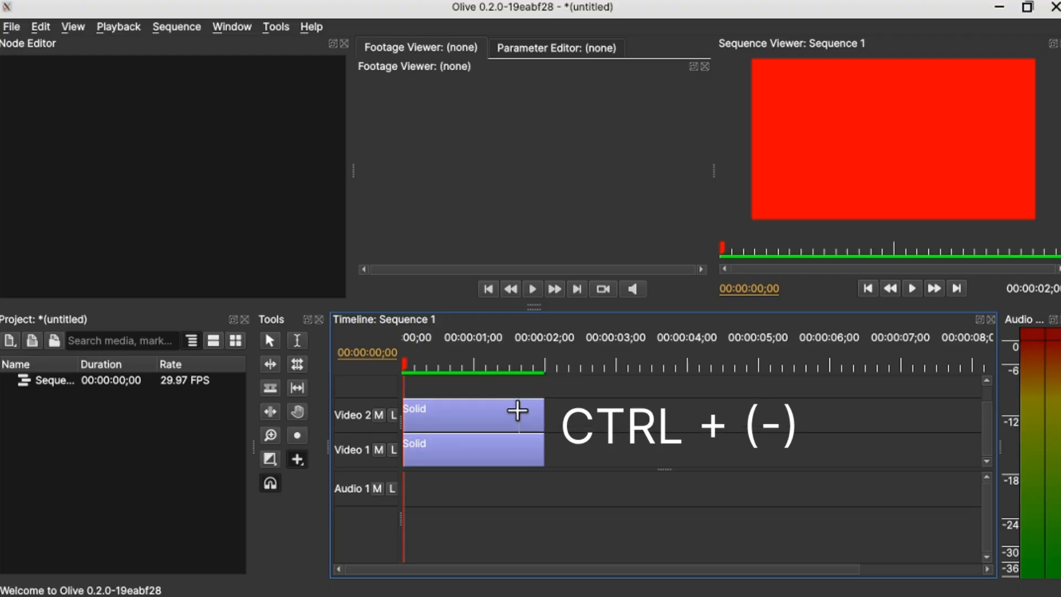
{"action": "key", "text": "ctrl+minus"}
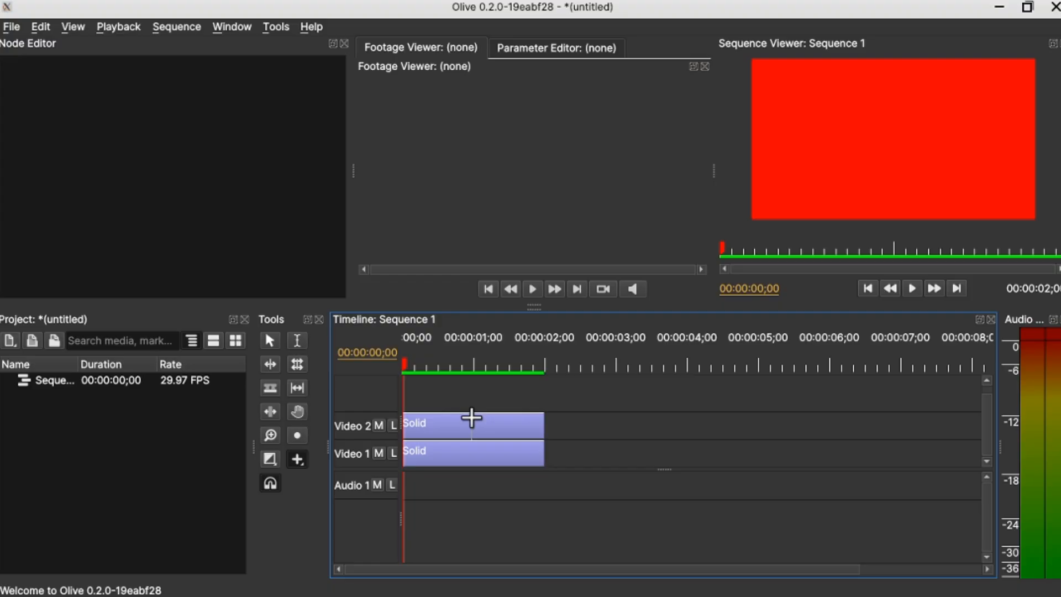
{"action": "key", "text": "v"}
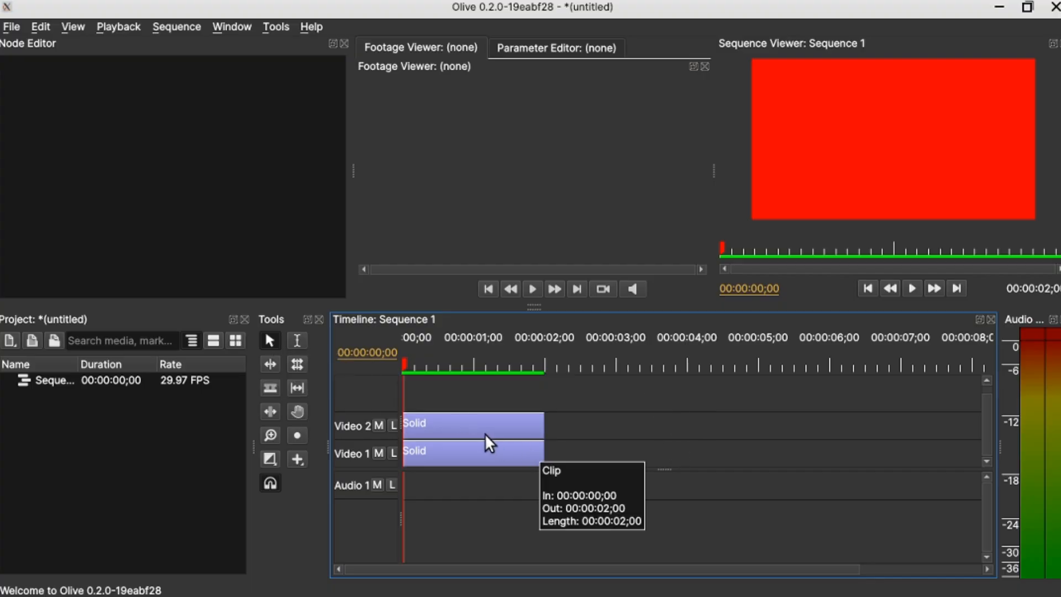
Insert a Distort Transform node between the two Solid nodes of the Video 2 clip
{"action": "left_click", "coordinate": [457, 429]}
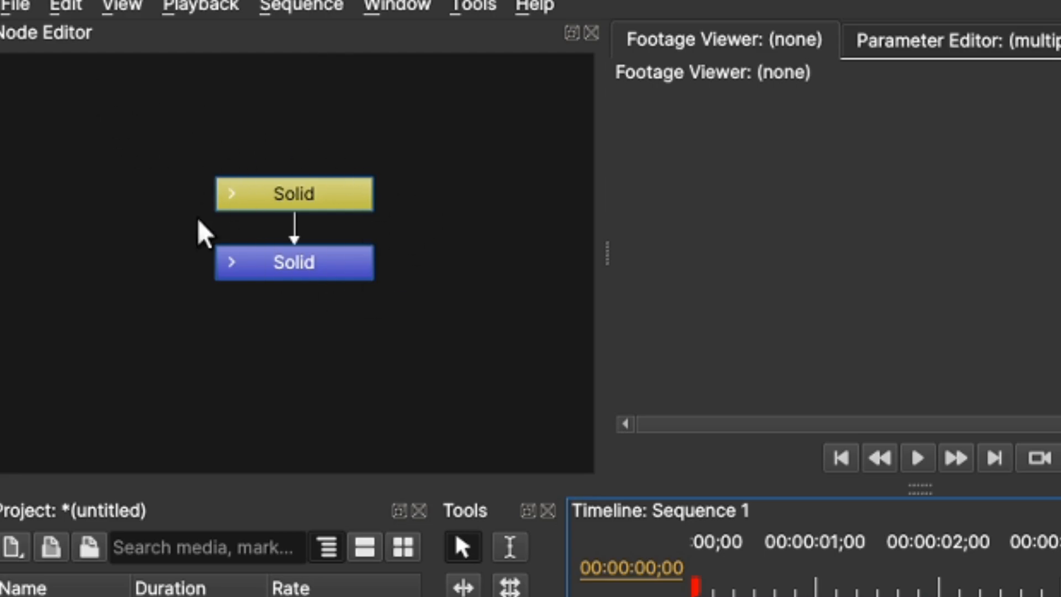
{"action": "left_click", "coordinate": [323, 204]}
{"action": "left_click", "coordinate": [160, 185]}
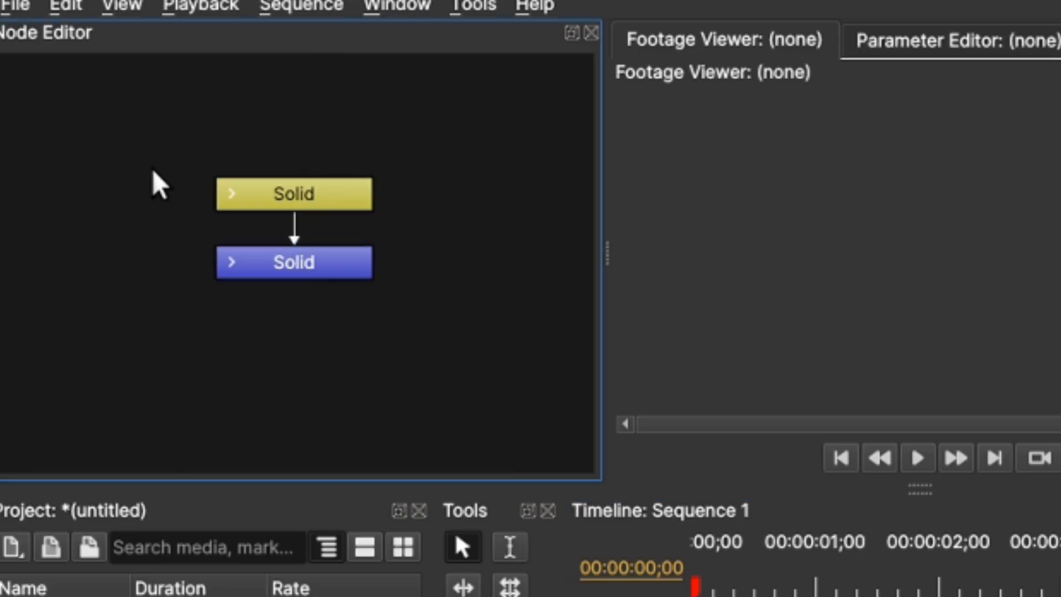
{"action": "right_click", "coordinate": [154, 172]}
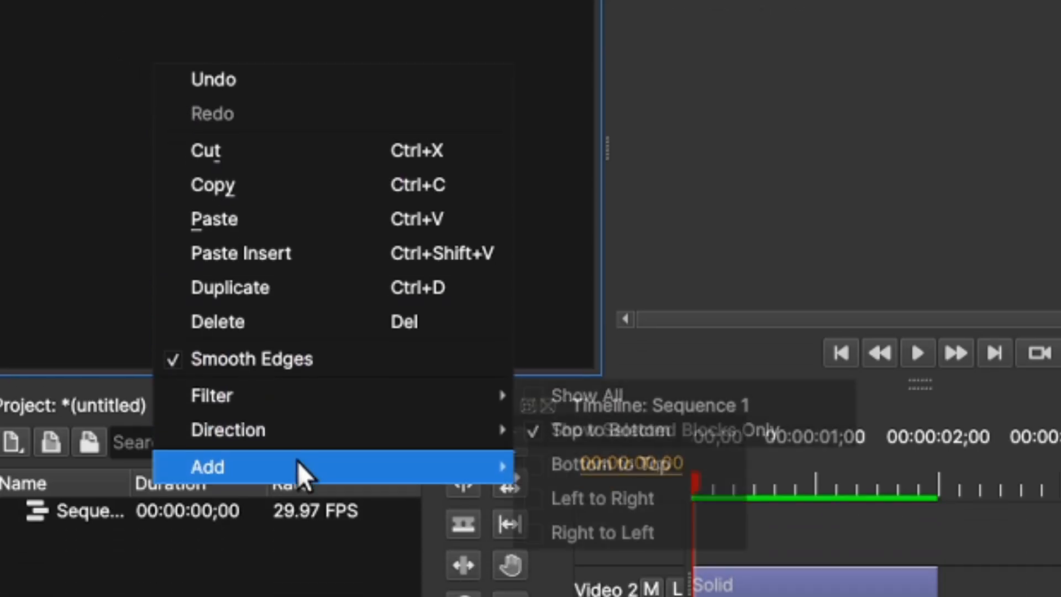
{"action": "mouse_move", "coordinate": [301, 574]}
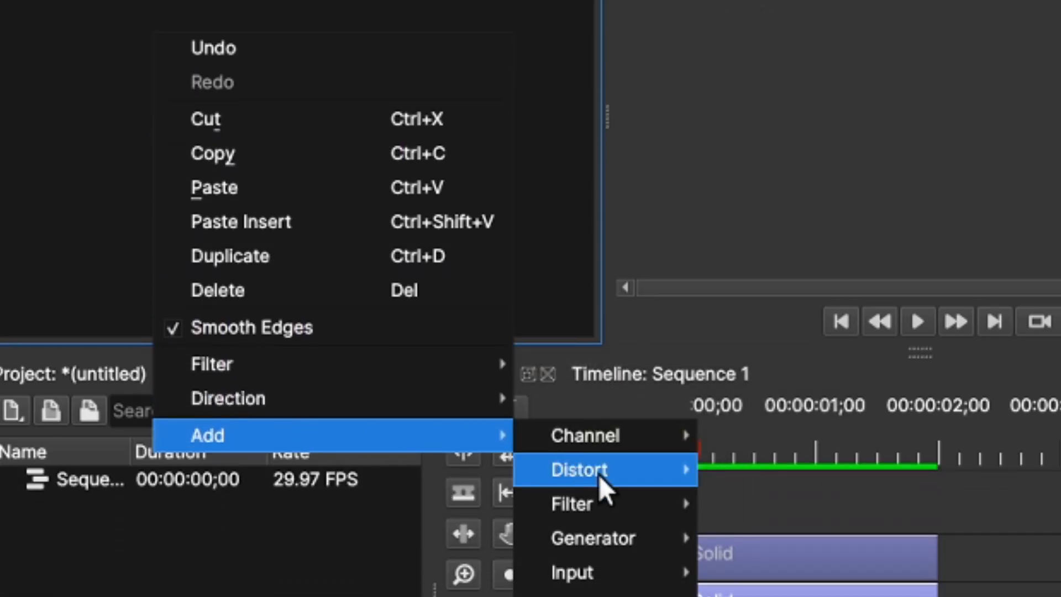
{"action": "mouse_move", "coordinate": [601, 484]}
{"action": "left_click", "coordinate": [746, 504]}
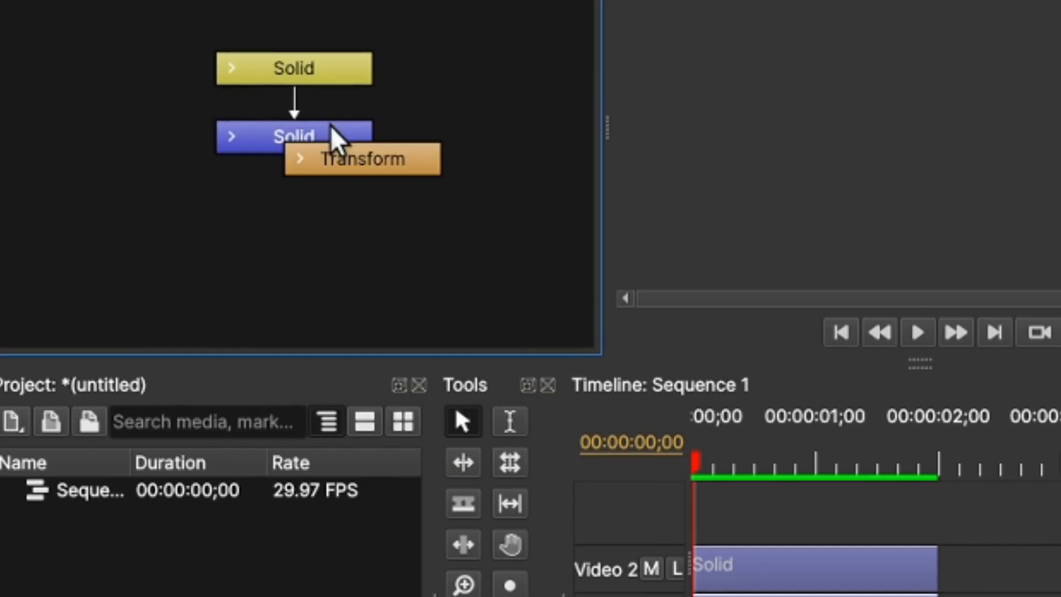
{"action": "left_click", "coordinate": [332, 128]}
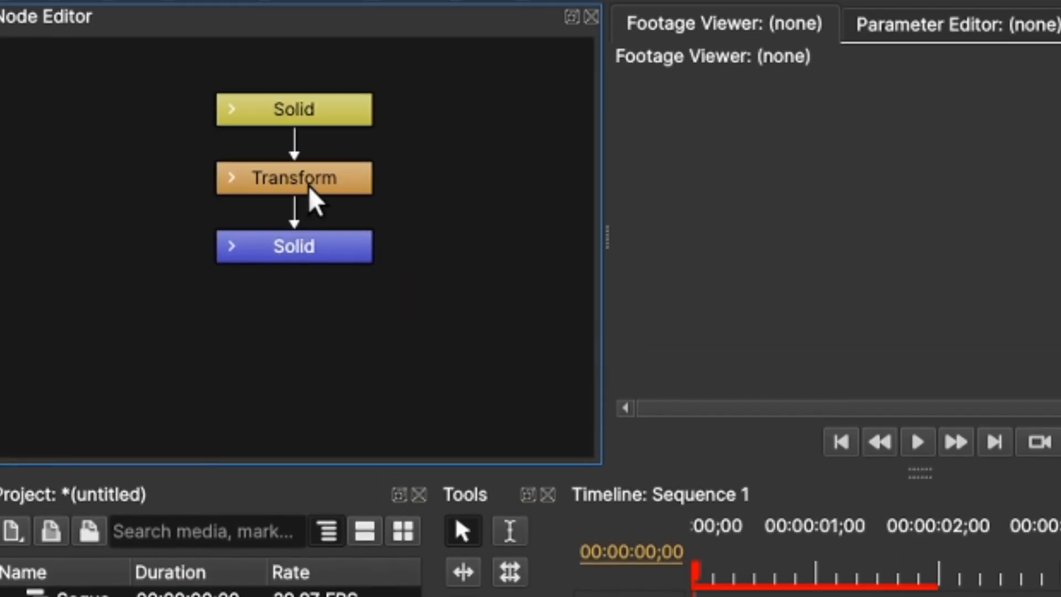
Turn off Uniform Scale in the Video 2 clip's Transform and set the scale to 50% horizontally and 1% vertically
{"action": "left_click", "coordinate": [310, 187]}
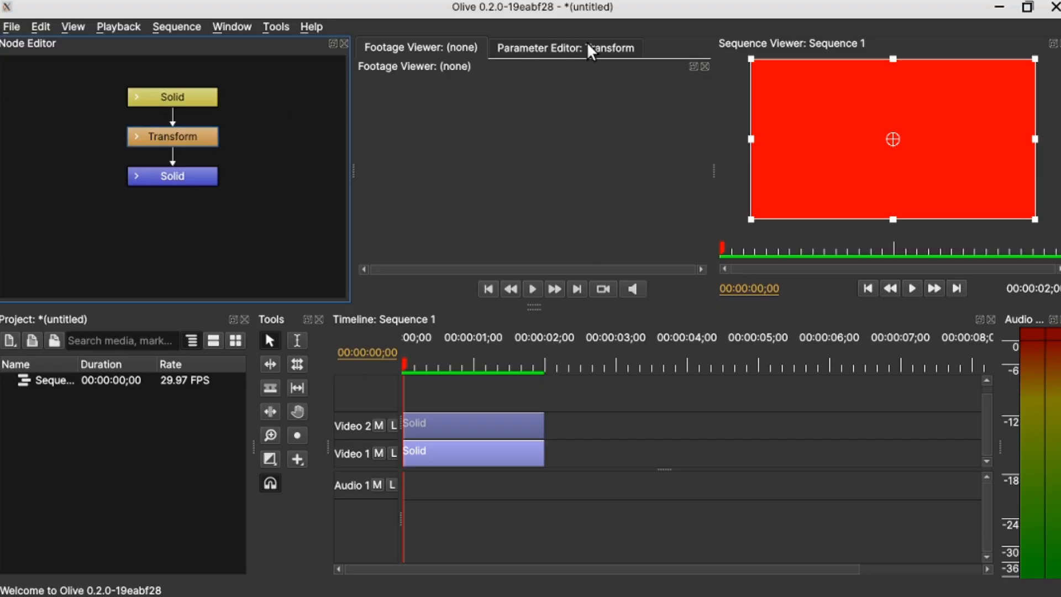
{"action": "left_click", "coordinate": [589, 48]}
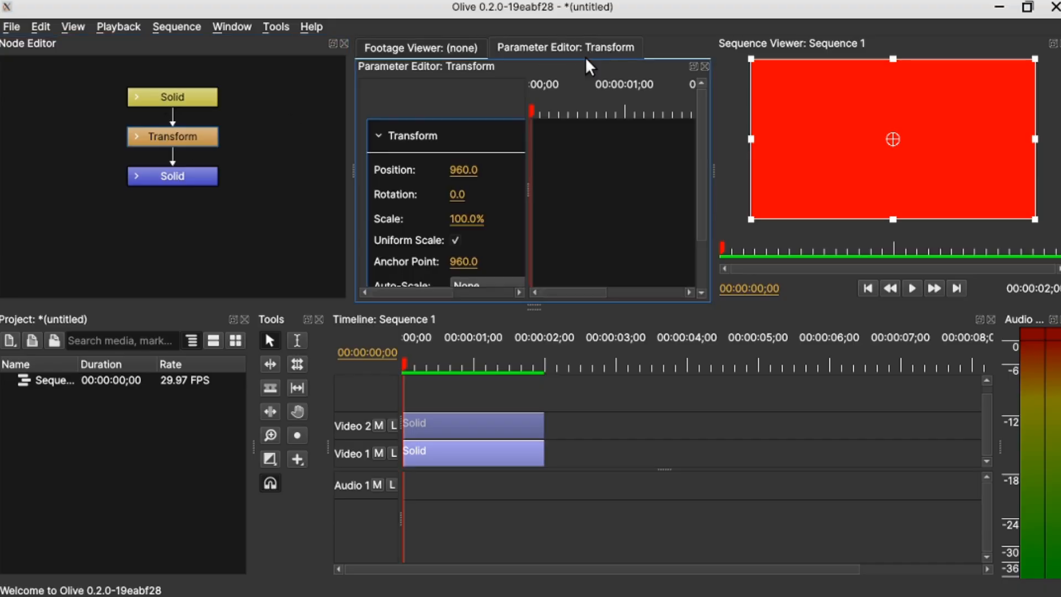
{"action": "left_click_drag", "start_coordinate": [528, 193], "coordinate": [655, 237]}
{"action": "scroll", "coordinate": [557, 194], "scroll_direction": "down", "scroll_amount": 2}
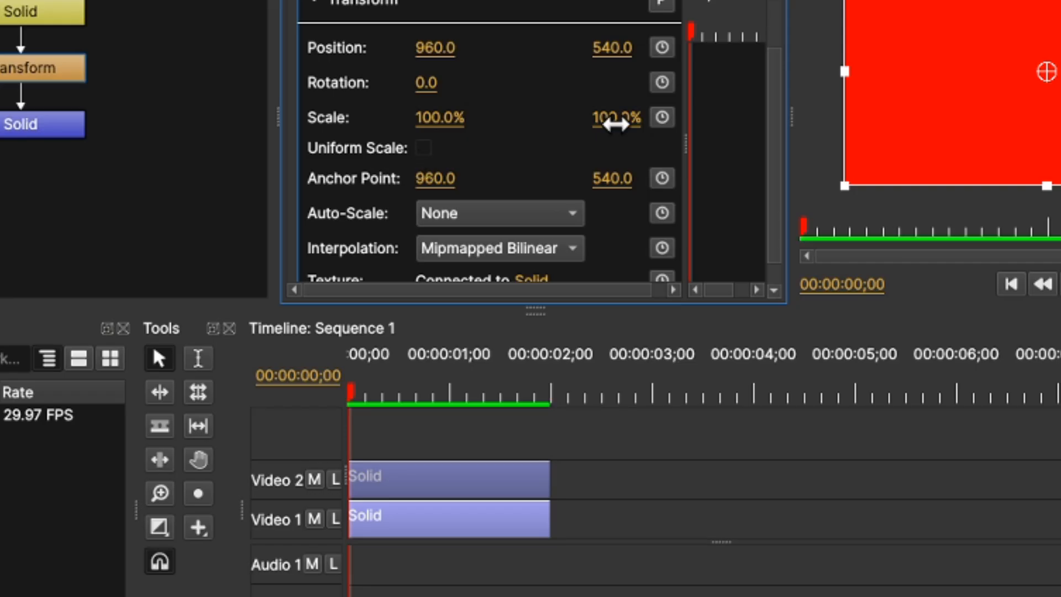
{"action": "left_click", "coordinate": [615, 123]}
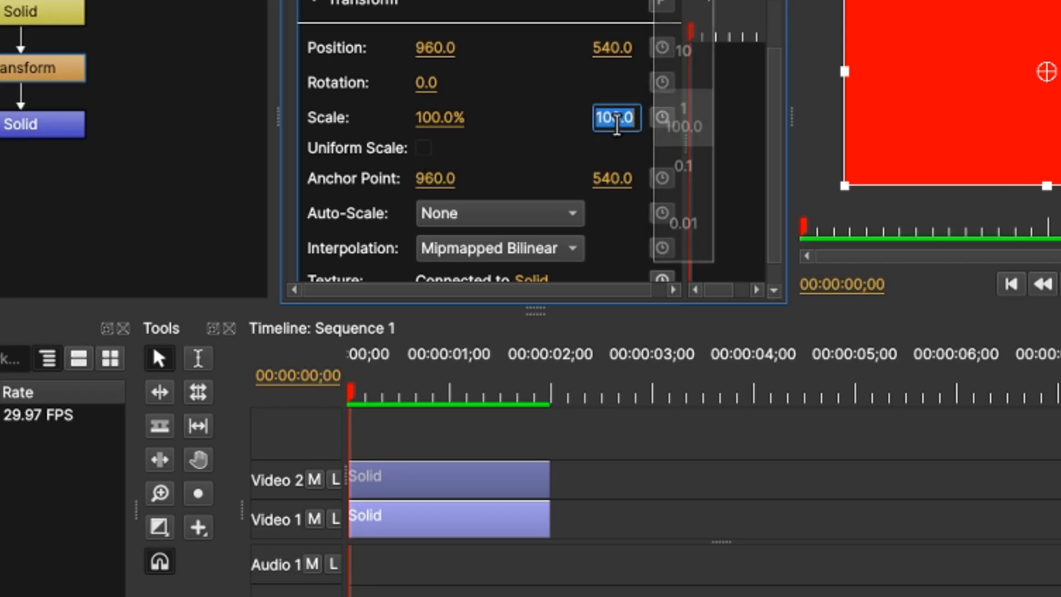
{"action": "type", "text": "1"}
{"action": "key", "text": "Return"}
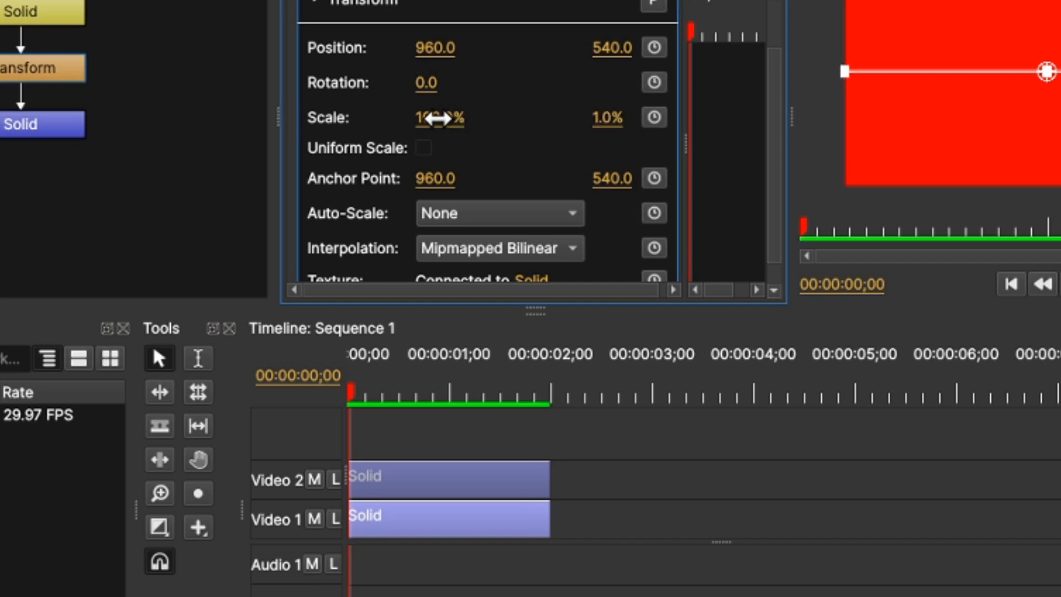
{"action": "left_click", "coordinate": [437, 118]}
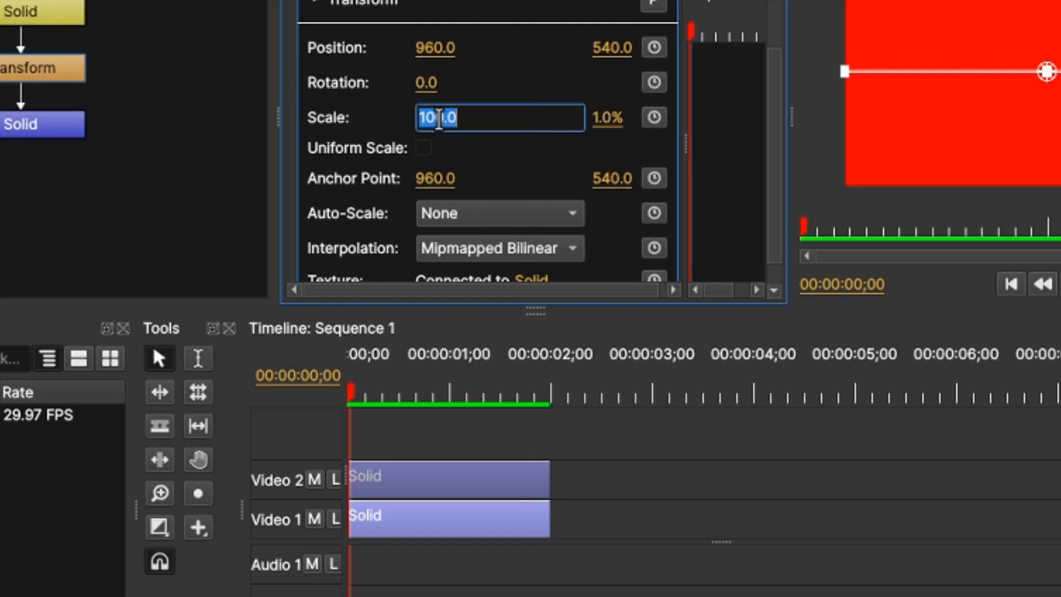
{"action": "type", "text": "50"}
{"action": "key", "text": "Return"}
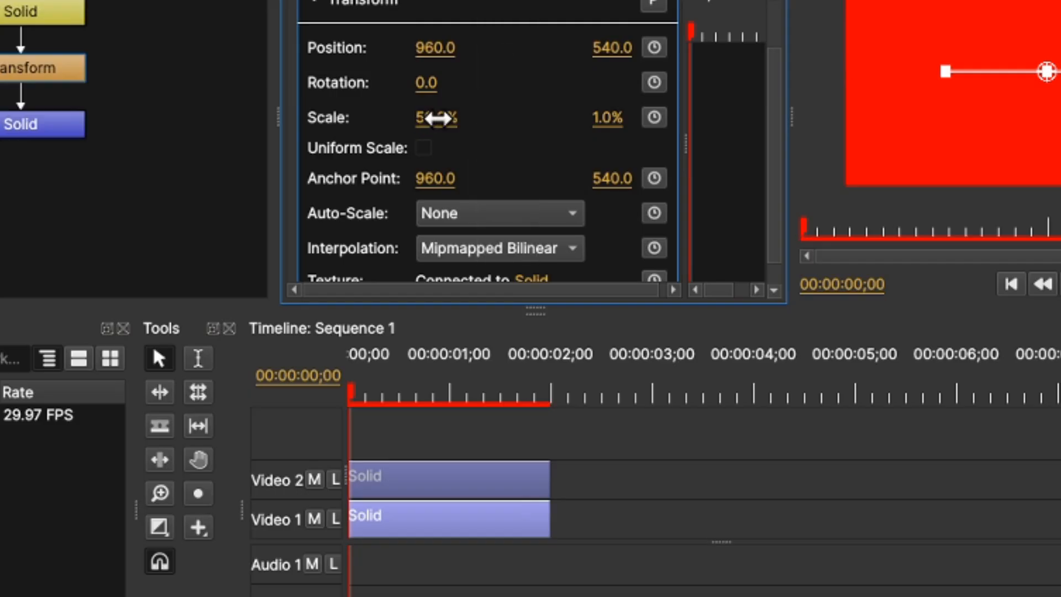
Insert a Distort Transform node between the two Solid nodes of the Video 1 clip
{"action": "left_click", "coordinate": [389, 519]}
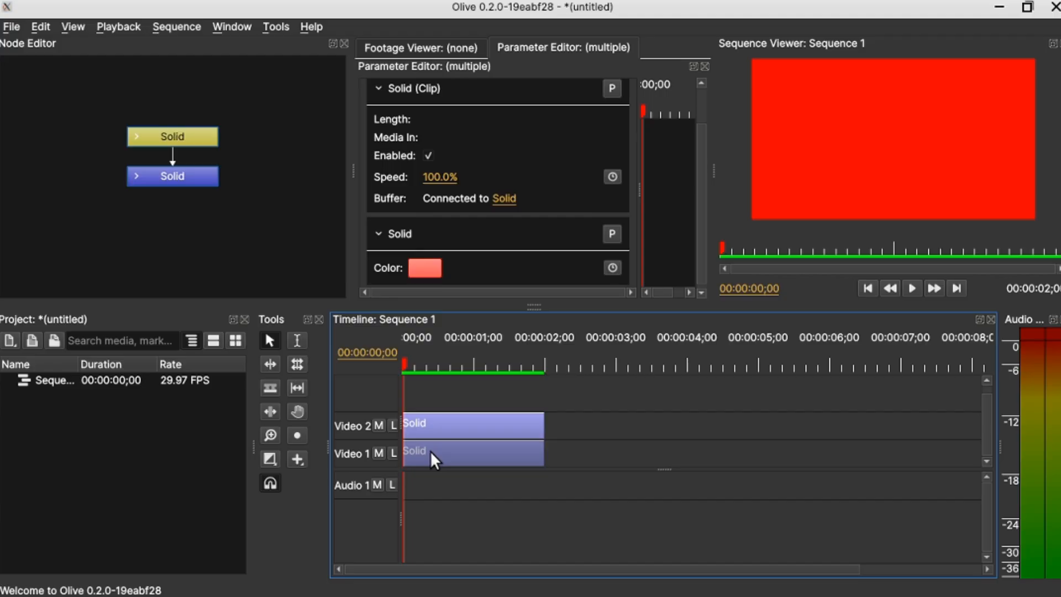
{"action": "left_click", "coordinate": [50, 94]}
{"action": "right_click", "coordinate": [50, 96]}
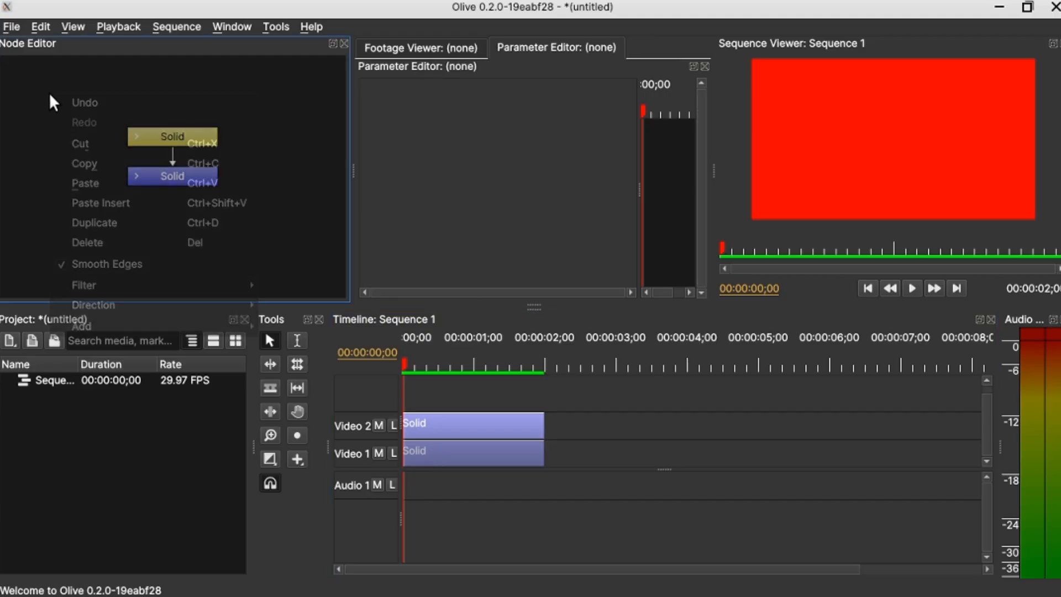
{"action": "mouse_move", "coordinate": [118, 327]}
{"action": "mouse_move", "coordinate": [295, 348]}
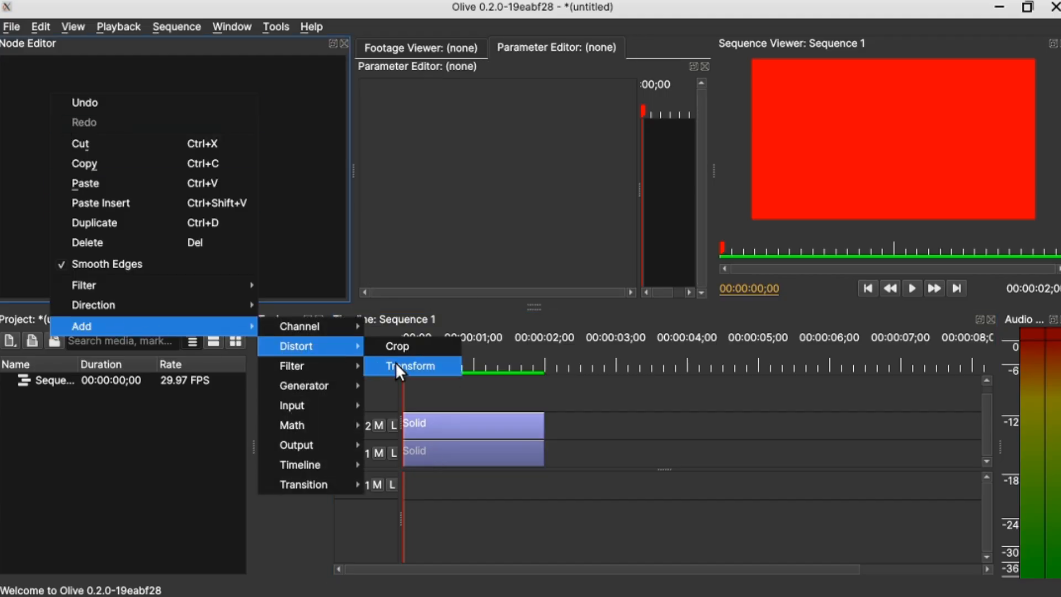
{"action": "left_click", "coordinate": [409, 366]}
{"action": "left_click", "coordinate": [184, 135]}
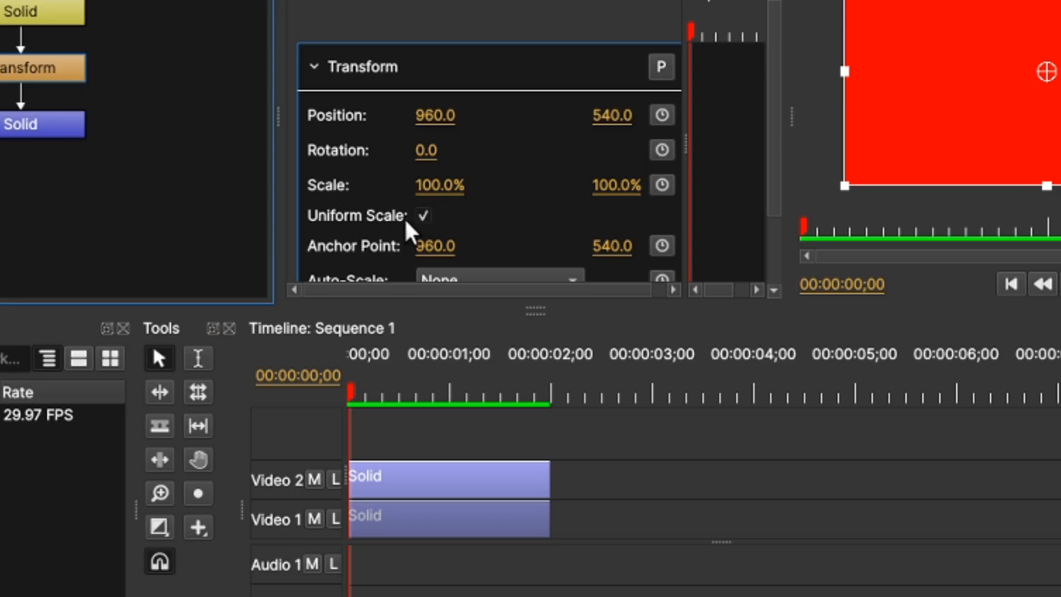
Disable Uniform Scale for the Video 1 clip's Transform and set its scale to 50% wide by 1% high
{"action": "left_click", "coordinate": [419, 220]}
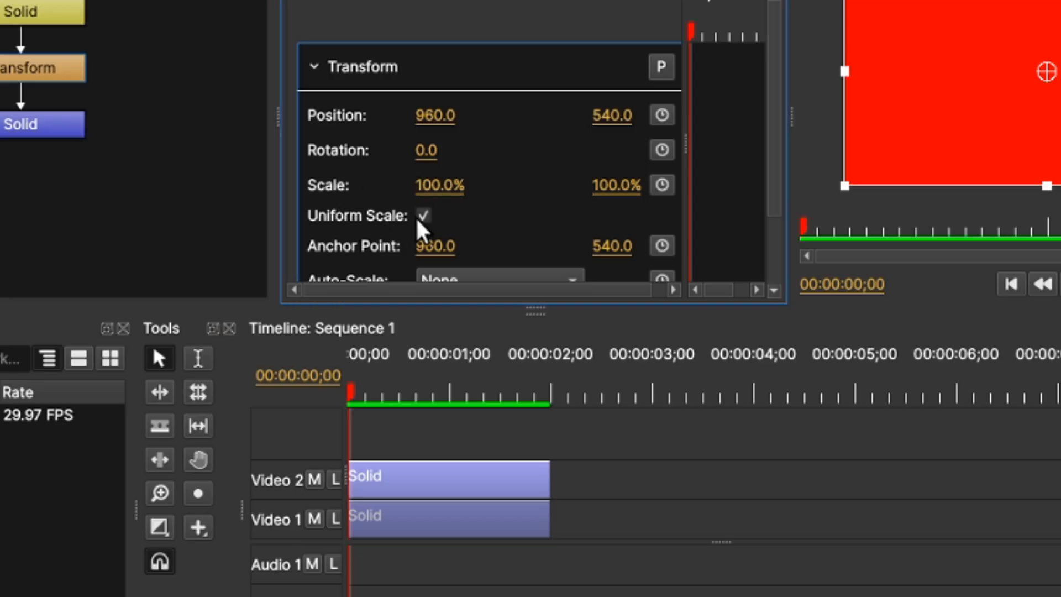
{"action": "left_click", "coordinate": [608, 187]}
{"action": "type", "text": "1"}
{"action": "key", "text": "Return"}
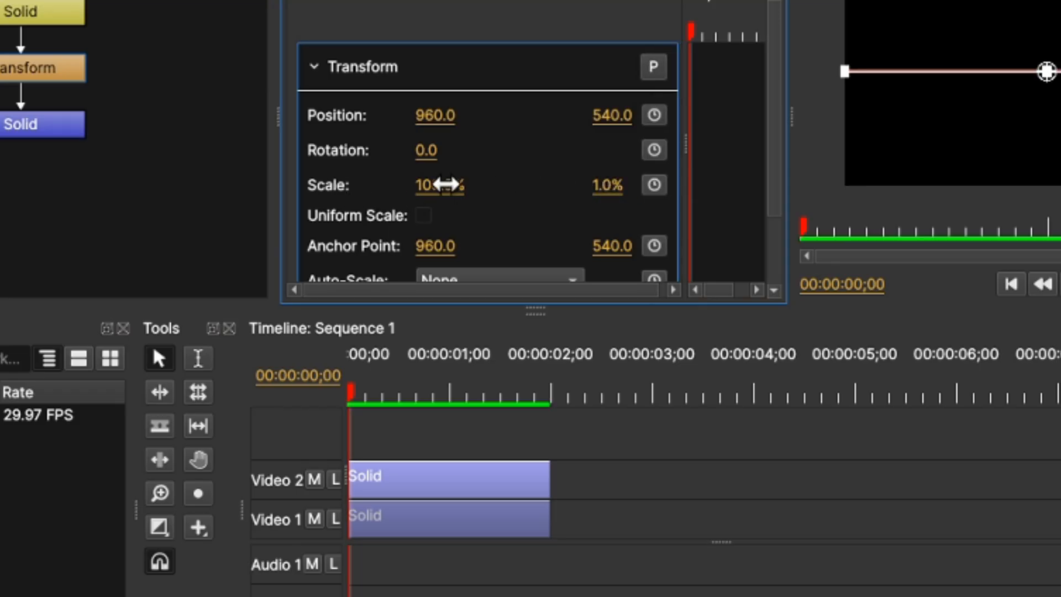
{"action": "left_click", "coordinate": [447, 185]}
{"action": "type", "text": "50"}
{"action": "key", "text": "Return"}
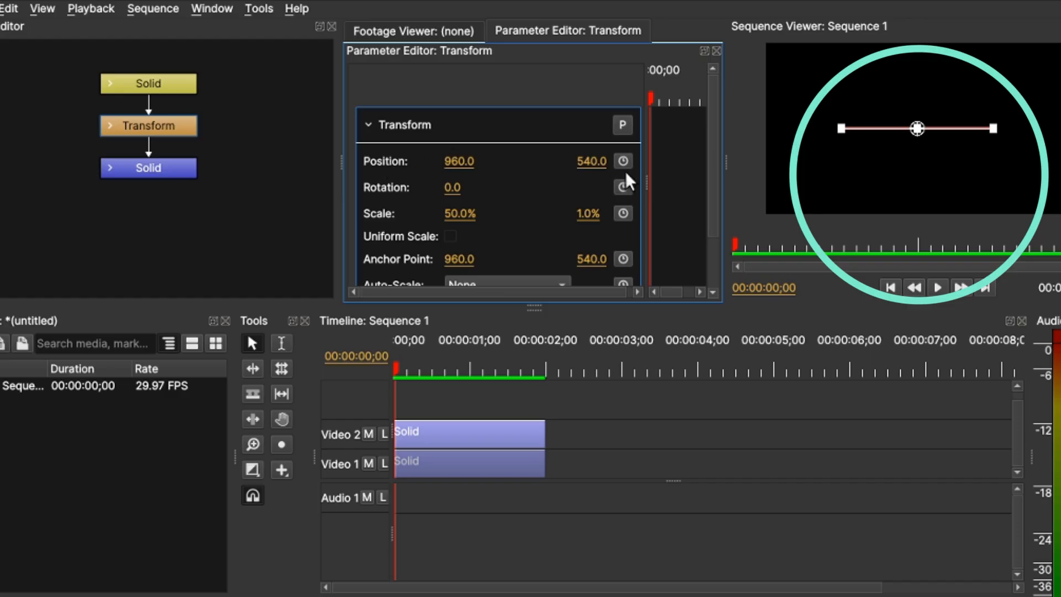
Space the two lines apart vertically, with Y position about 633 for the Video 1 solid and about 458 for the Video 2 solid
{"action": "left_click_drag", "start_coordinate": [592, 161], "coordinate": [660, 162]}
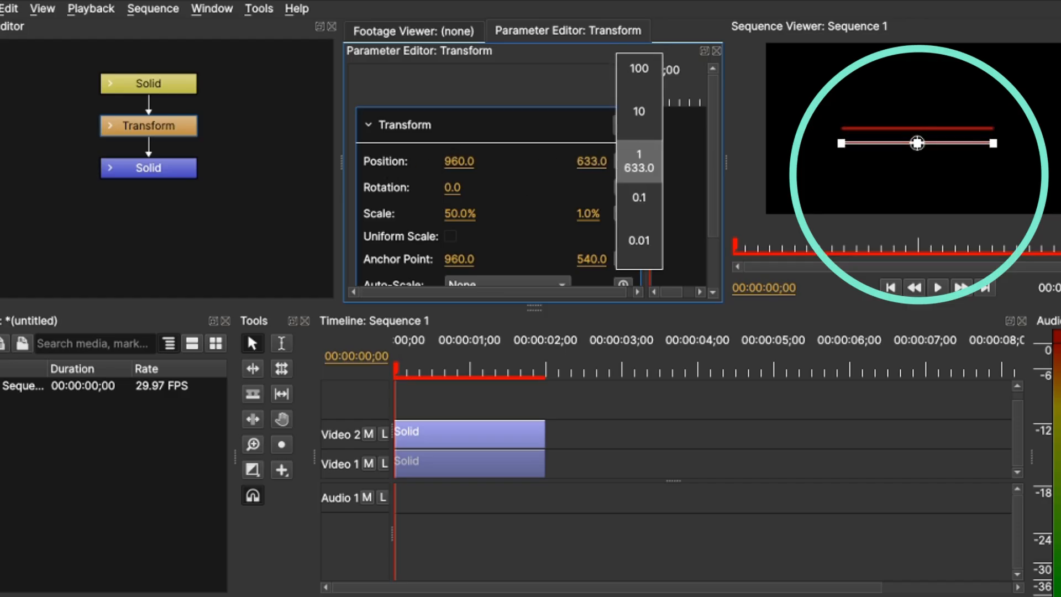
{"action": "left_click", "coordinate": [442, 430]}
{"action": "left_click_drag", "start_coordinate": [591, 161], "coordinate": [546, 162]}
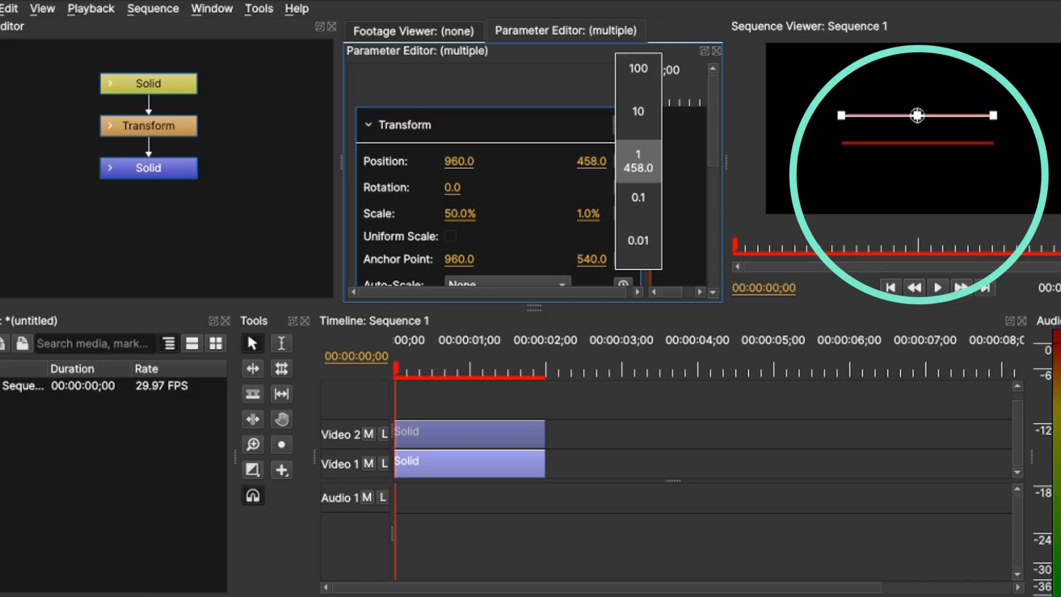
{"action": "left_click", "coordinate": [256, 235]}
{"action": "left_click", "coordinate": [460, 436]}
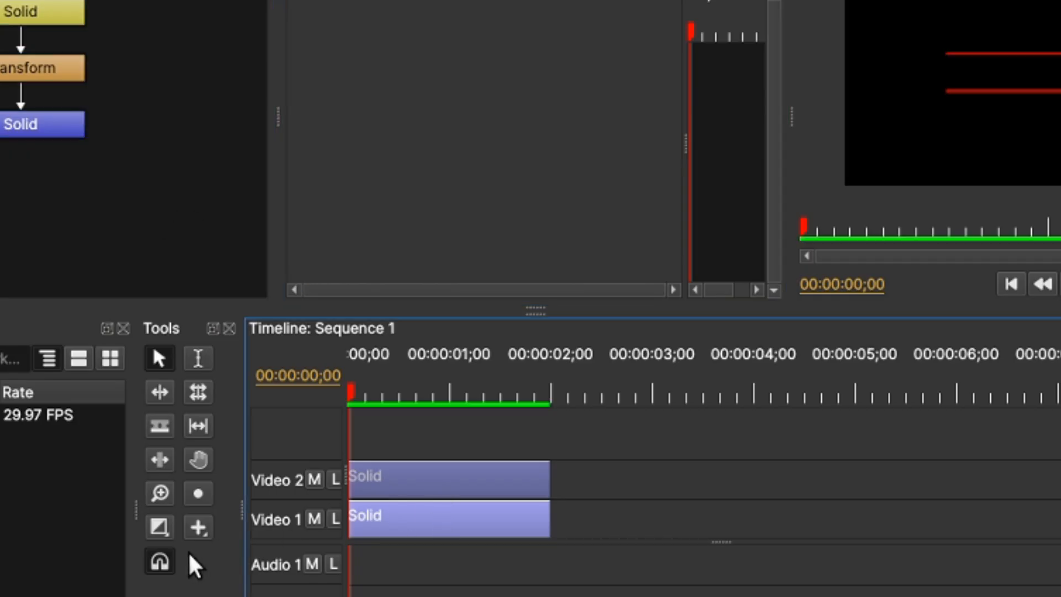
Add a 2-second title clip on Video 3 above both solids, starting at the beginning of the sequence
{"action": "left_click", "coordinate": [202, 532]}
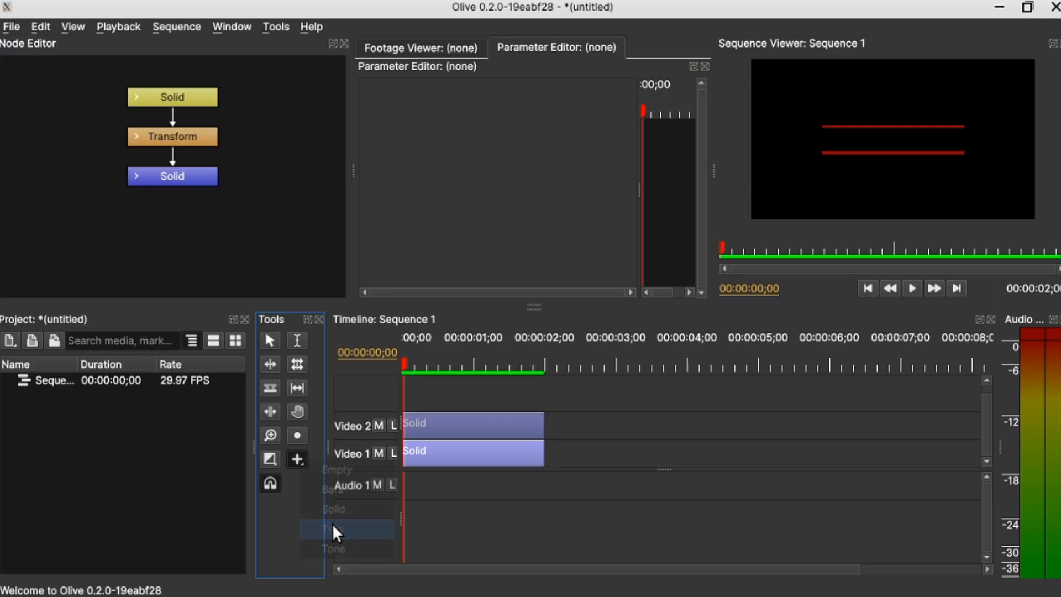
{"action": "left_click", "coordinate": [336, 532]}
{"action": "left_click_drag", "start_coordinate": [408, 403], "coordinate": [545, 403]}
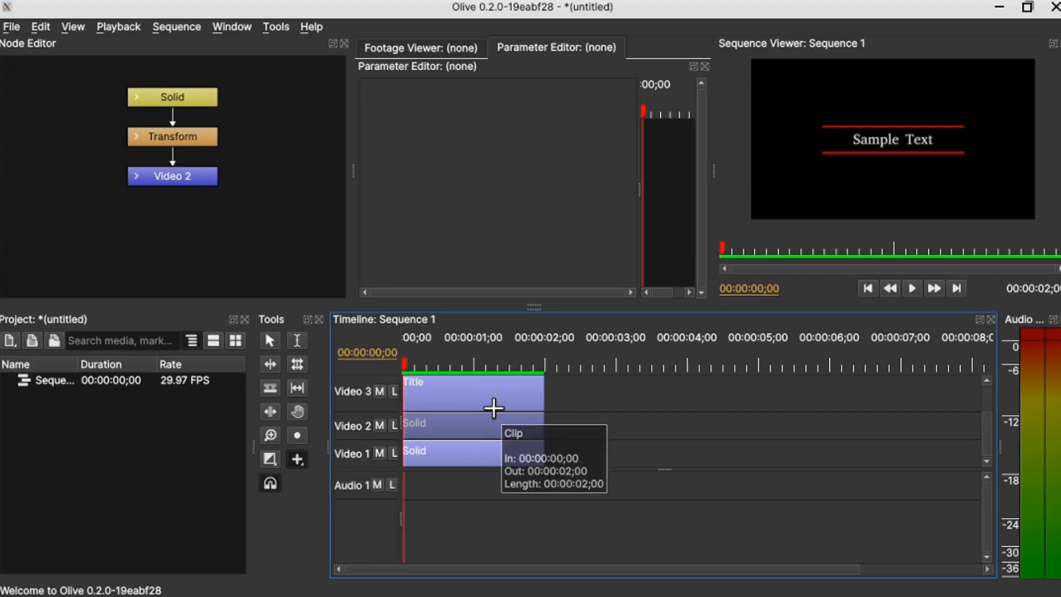
{"action": "key", "text": "v"}
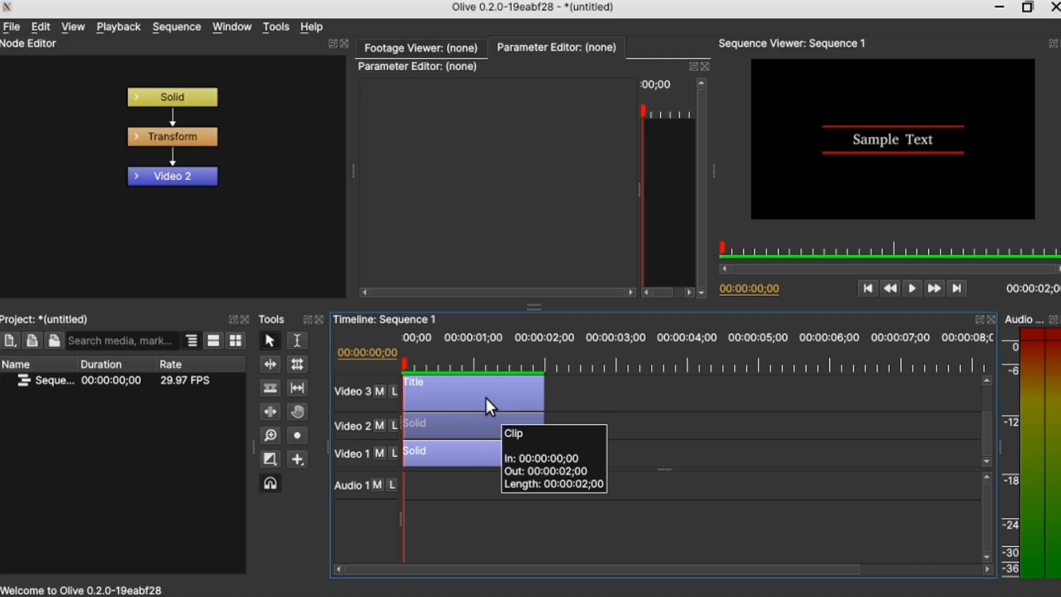
Replace the sample text of the Video 3 title clip with "SIMPLE TITLE"
{"action": "left_click", "coordinate": [485, 397]}
{"action": "left_click", "coordinate": [186, 139]}
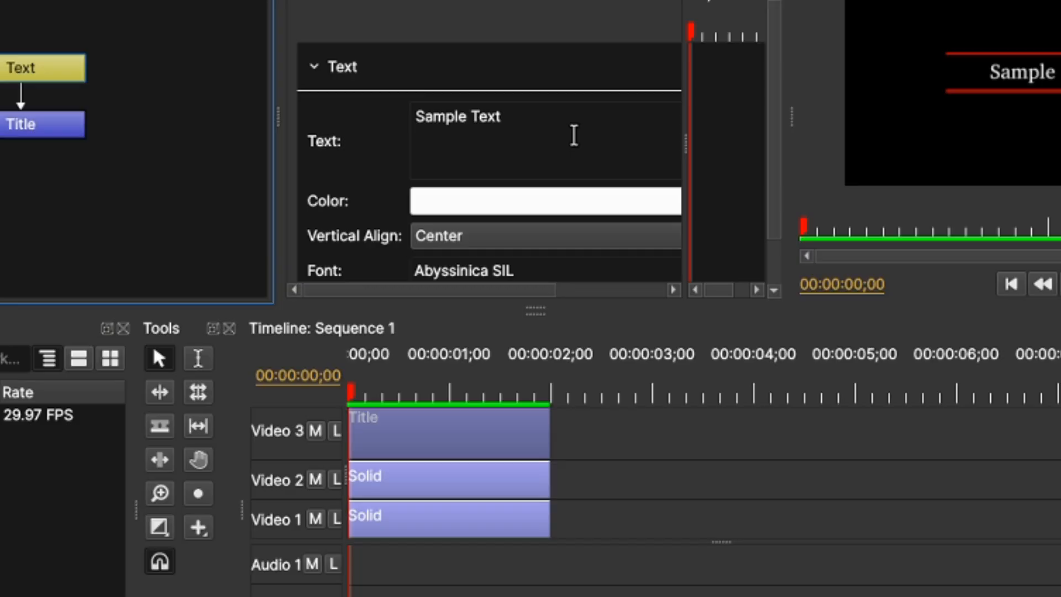
{"action": "left_click_drag", "start_coordinate": [566, 185], "coordinate": [452, 163]}
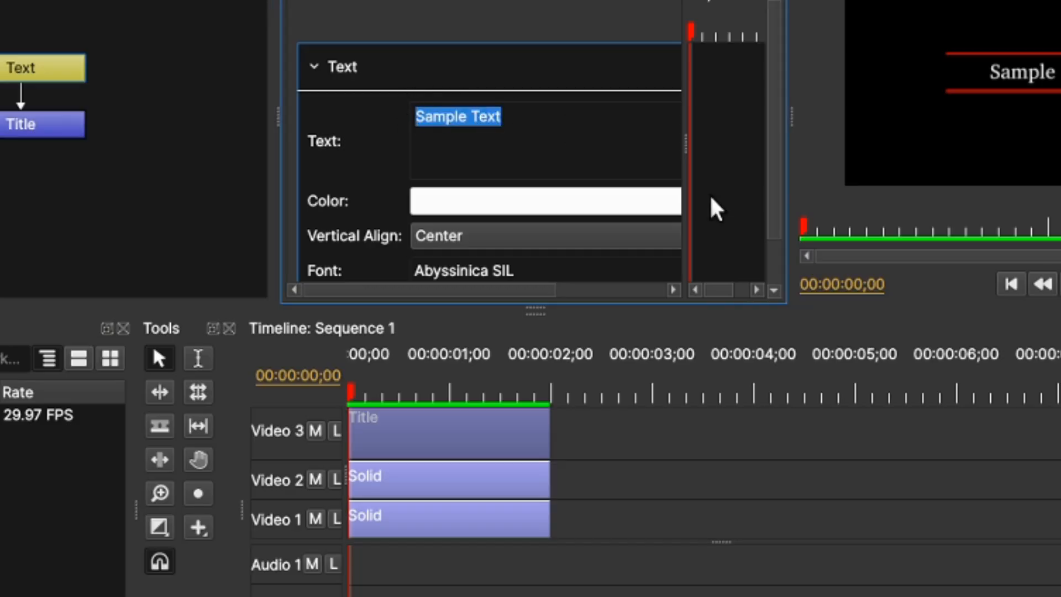
{"action": "type", "text": "SIMPLE TITLE"}
{"action": "scroll", "coordinate": [543, 234], "scroll_direction": "down", "scroll_amount": 1}
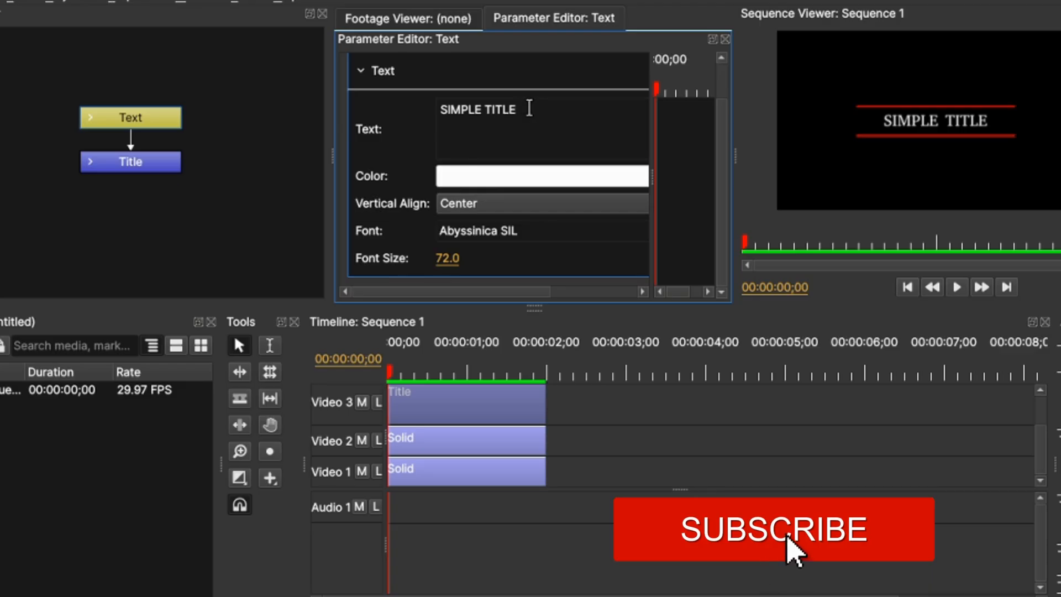
Set the title text's font to Century Schoolbook L and its font size to 90
{"action": "left_click_drag", "start_coordinate": [445, 257], "coordinate": [491, 257]}
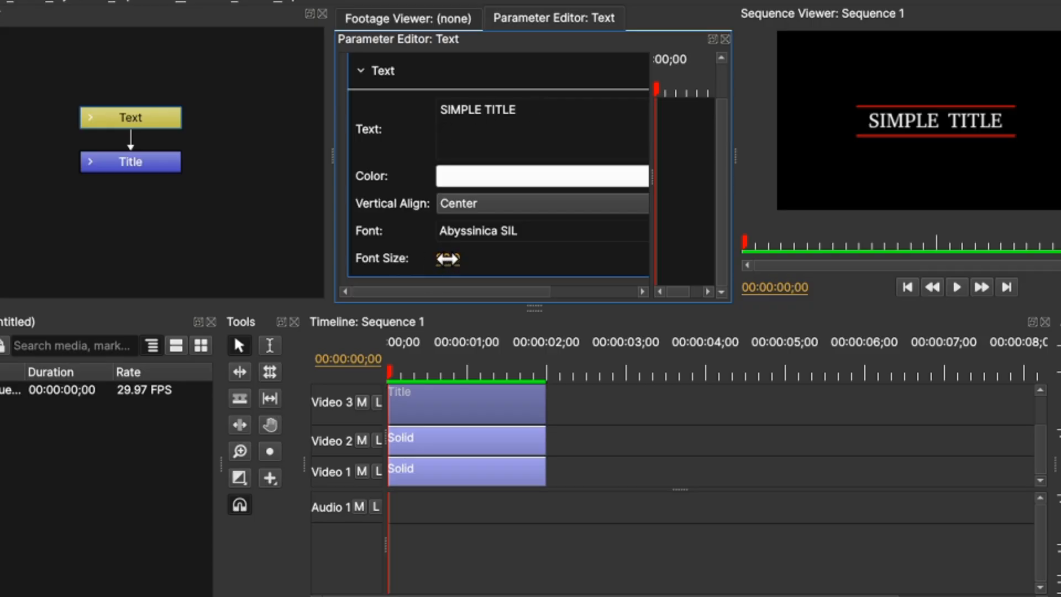
{"action": "left_click_drag", "start_coordinate": [448, 258], "coordinate": [493, 258]}
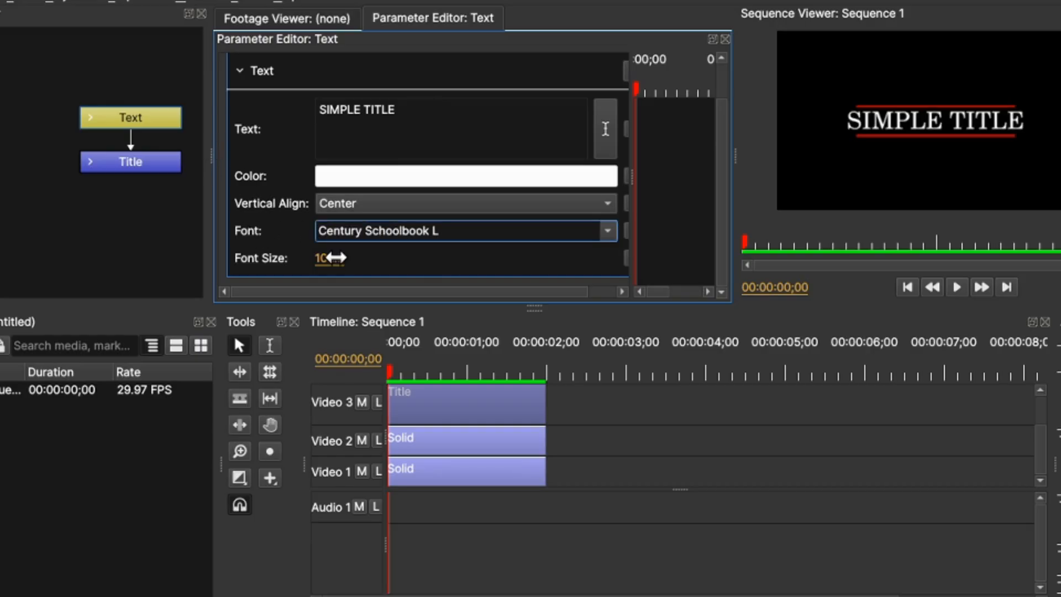
{"action": "left_click_drag", "start_coordinate": [329, 257], "coordinate": [307, 257]}
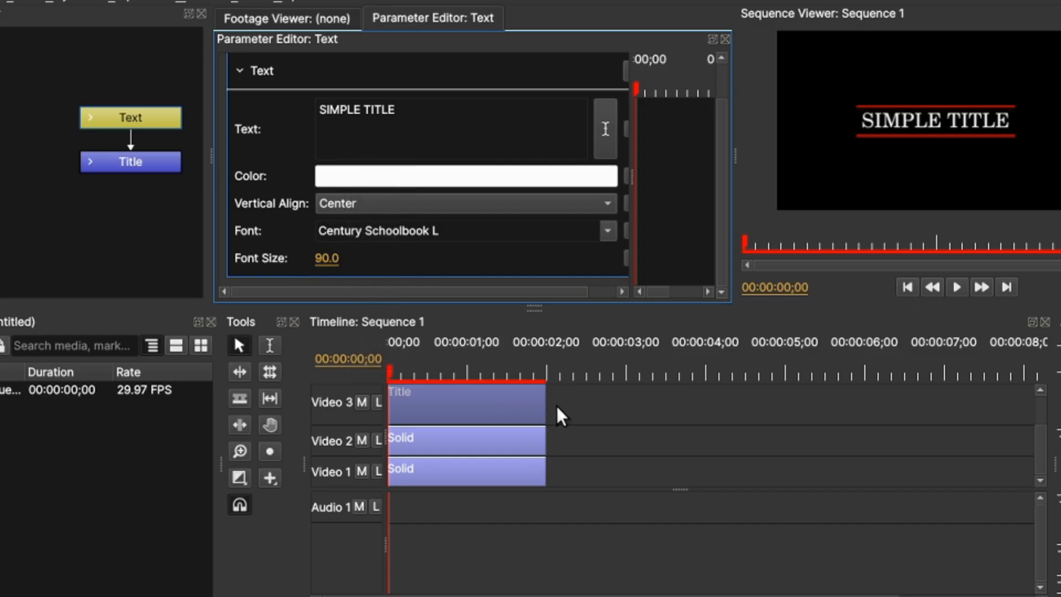
{"action": "left_click", "coordinate": [557, 404]}
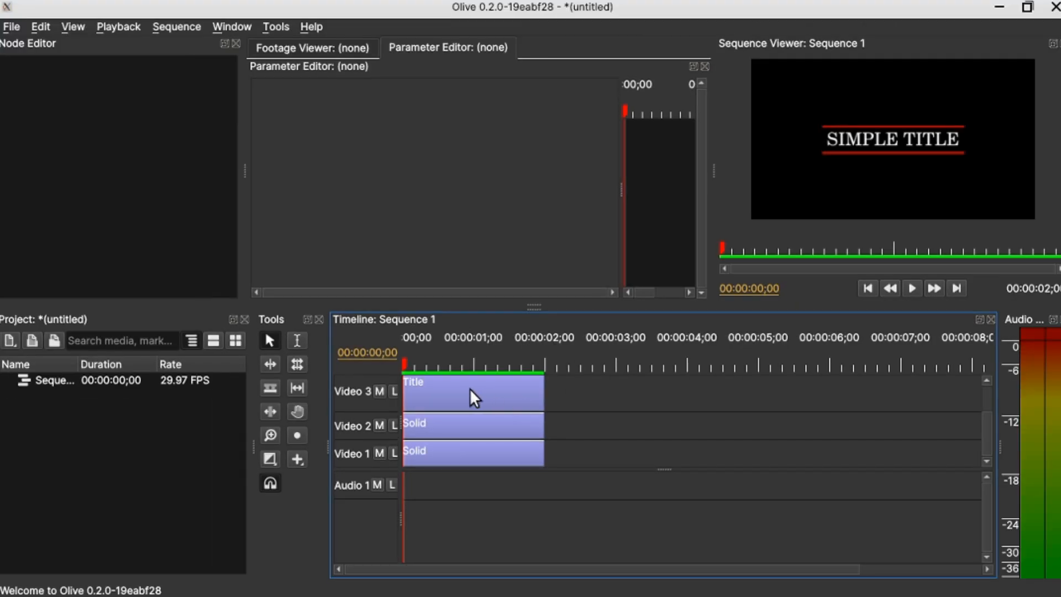
Enable Scale keyframing on the Video 1 solid's Transform at the sequence start and set the horizontal scale to 0%
{"action": "left_click", "coordinate": [453, 455]}
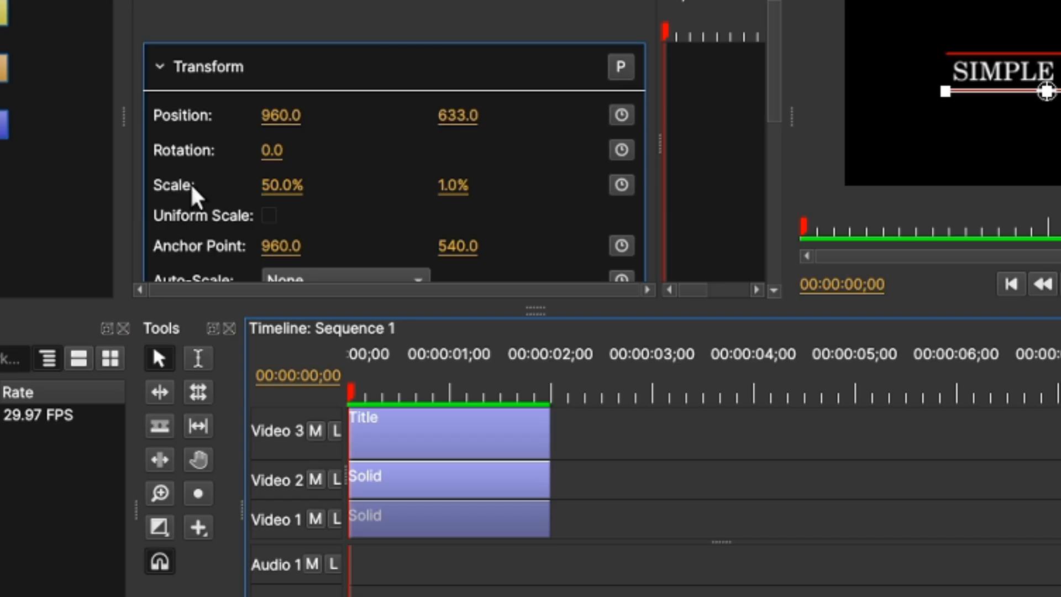
{"action": "left_click", "coordinate": [622, 187]}
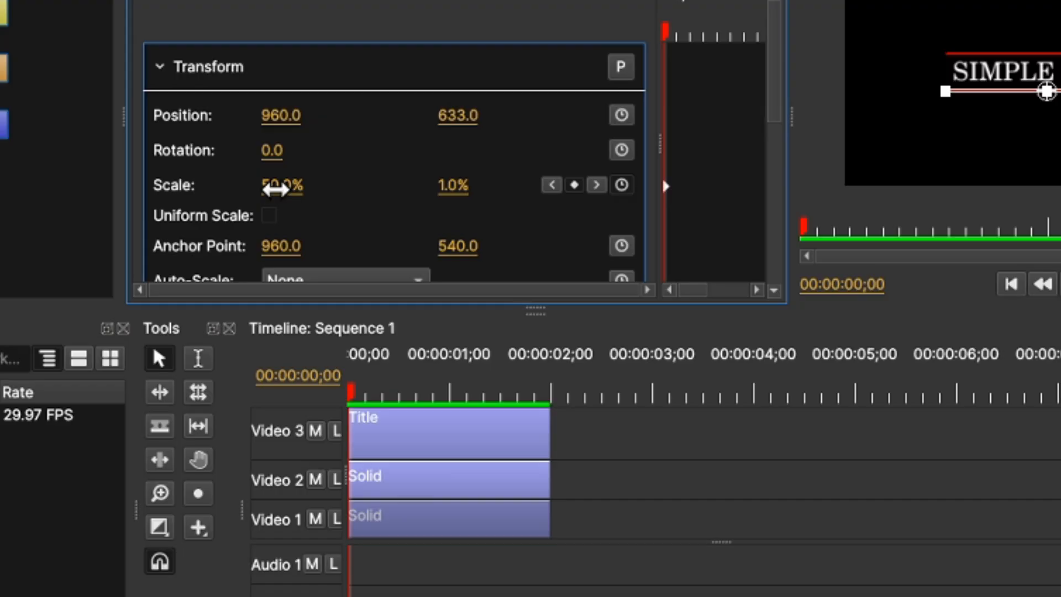
{"action": "left_click", "coordinate": [275, 190]}
{"action": "type", "text": "0"}
{"action": "key", "text": "Return"}
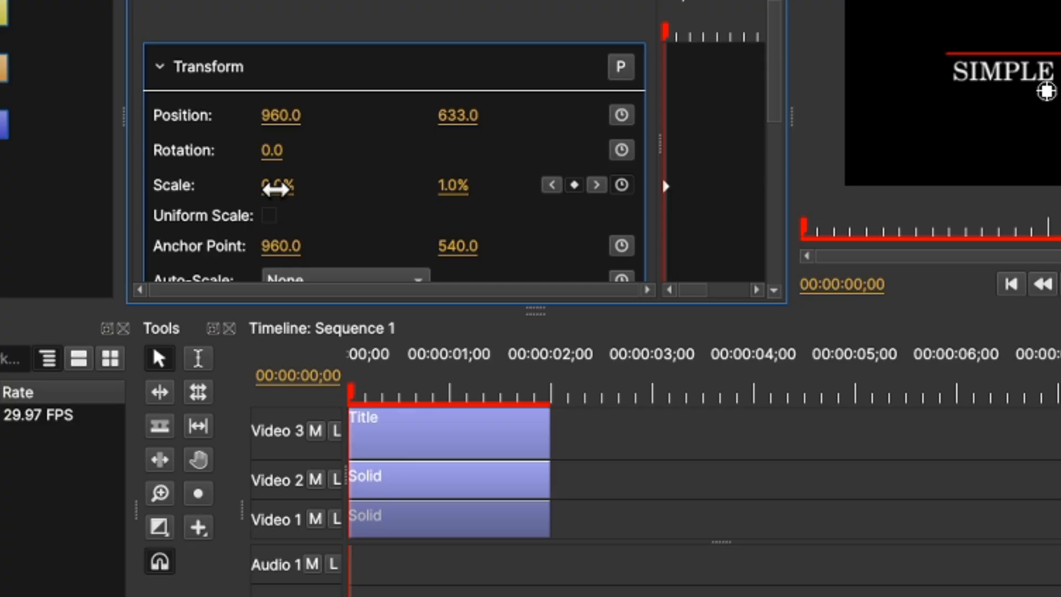
Enable Scale keyframing on the Video 2 solid's Transform at the sequence start and set its horizontal scale to 0%
{"action": "left_click", "coordinate": [399, 489]}
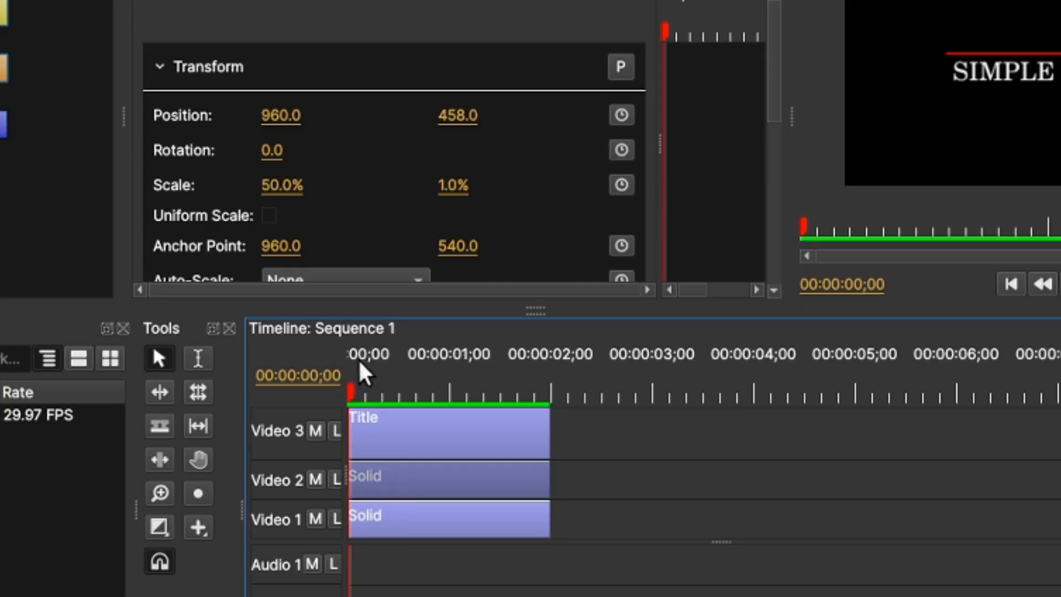
{"action": "left_click", "coordinate": [619, 188]}
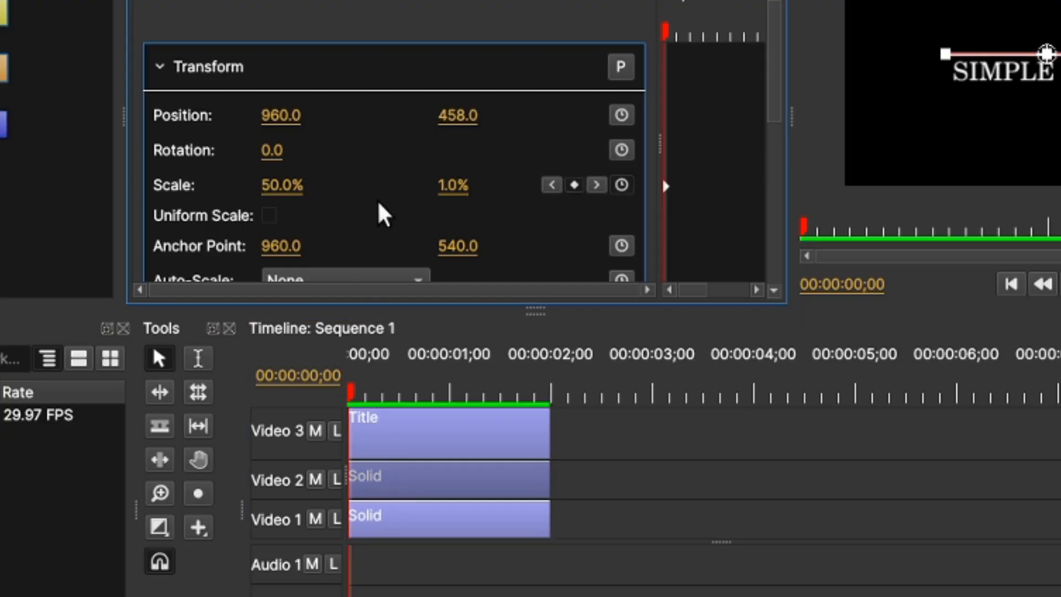
{"action": "left_click", "coordinate": [287, 185]}
{"action": "type", "text": "0"}
{"action": "key", "text": "Return"}
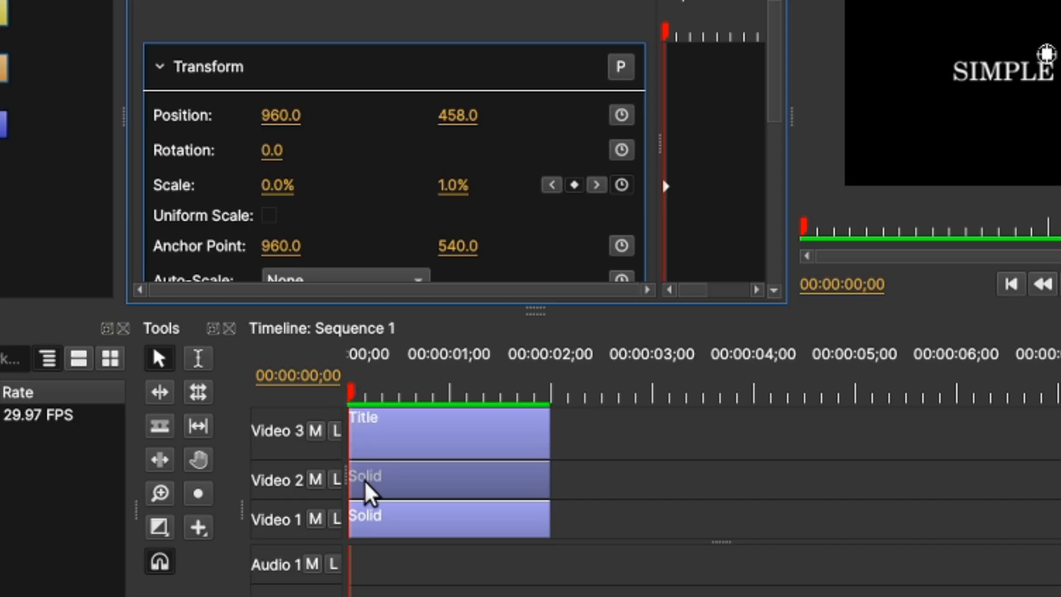
At 00:00:00;05, keyframe the horizontal scale of both the Video 2 and Video 1 solids at 50%
{"action": "left_click_drag", "start_coordinate": [351, 392], "coordinate": [365, 393]}
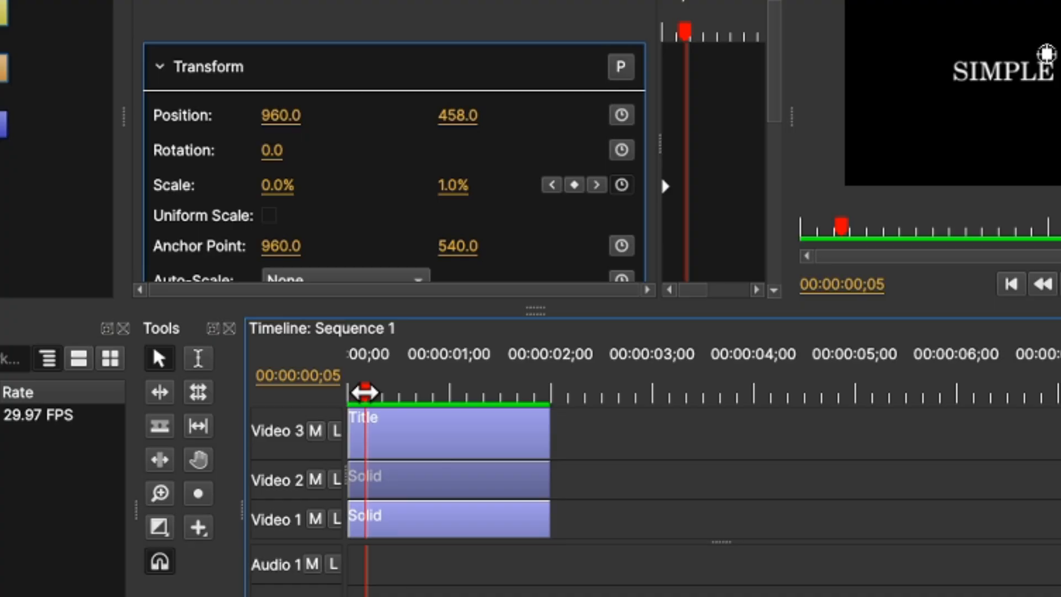
{"action": "left_click", "coordinate": [279, 184]}
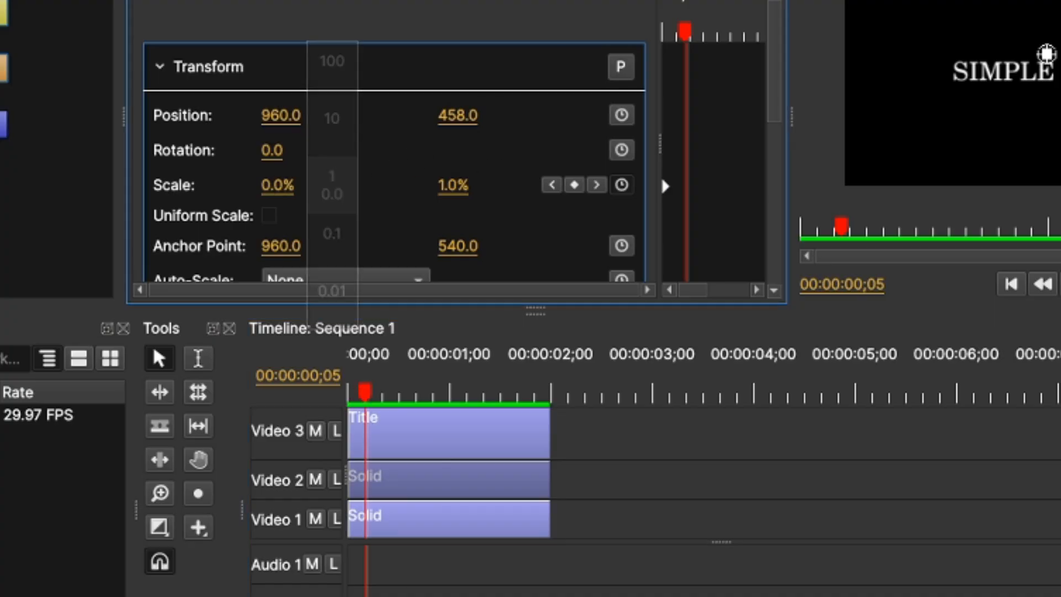
{"action": "type", "text": "50"}
{"action": "key", "text": "Return"}
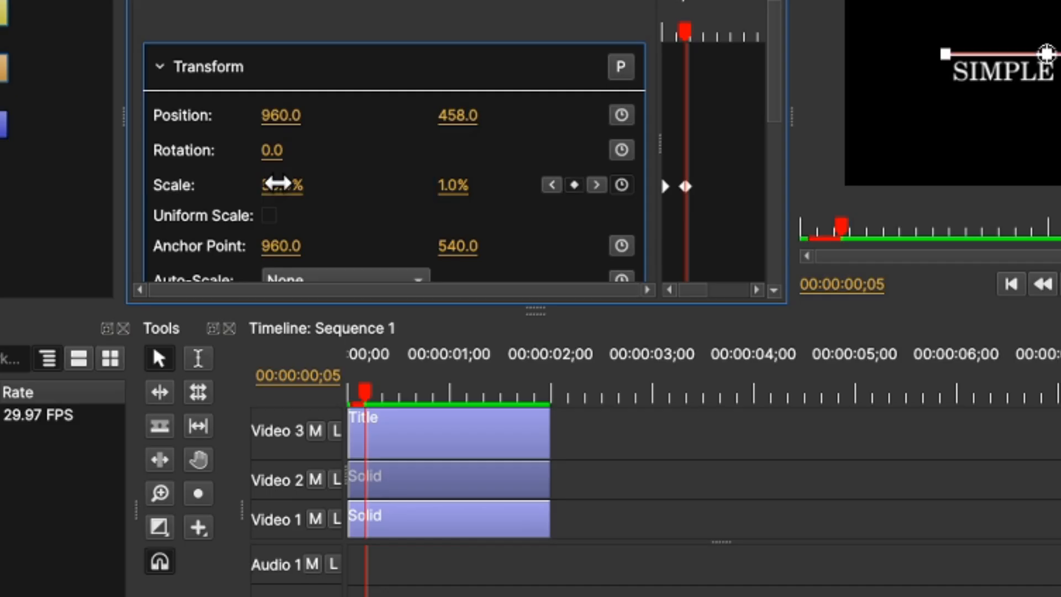
{"action": "left_click", "coordinate": [279, 185]}
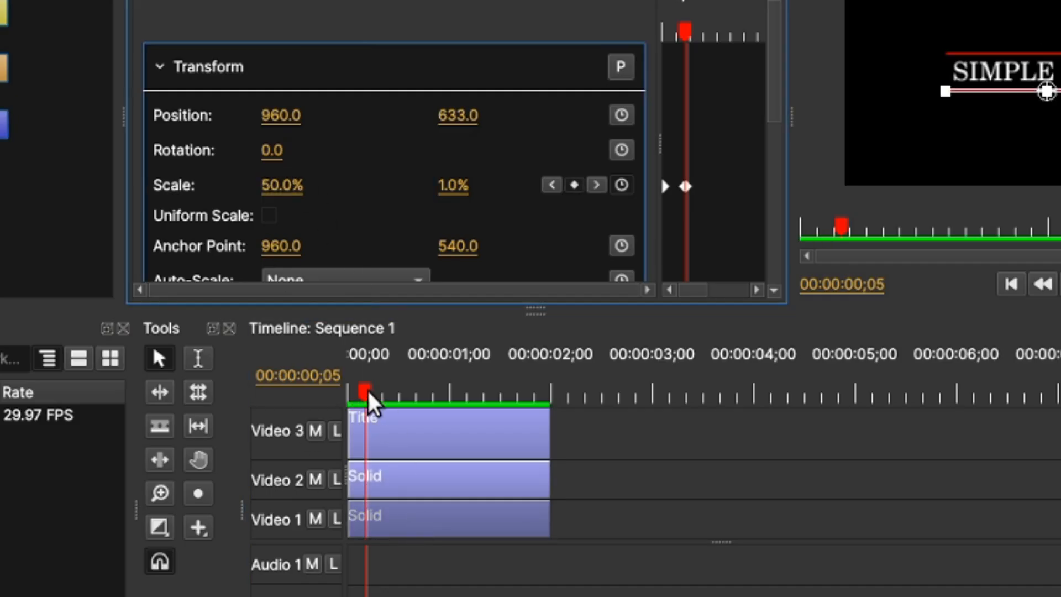
Insert a Distort Transform node between the Text and Title nodes of the Video 3 title clip
{"action": "left_click_drag", "start_coordinate": [366, 392], "coordinate": [368, 392]}
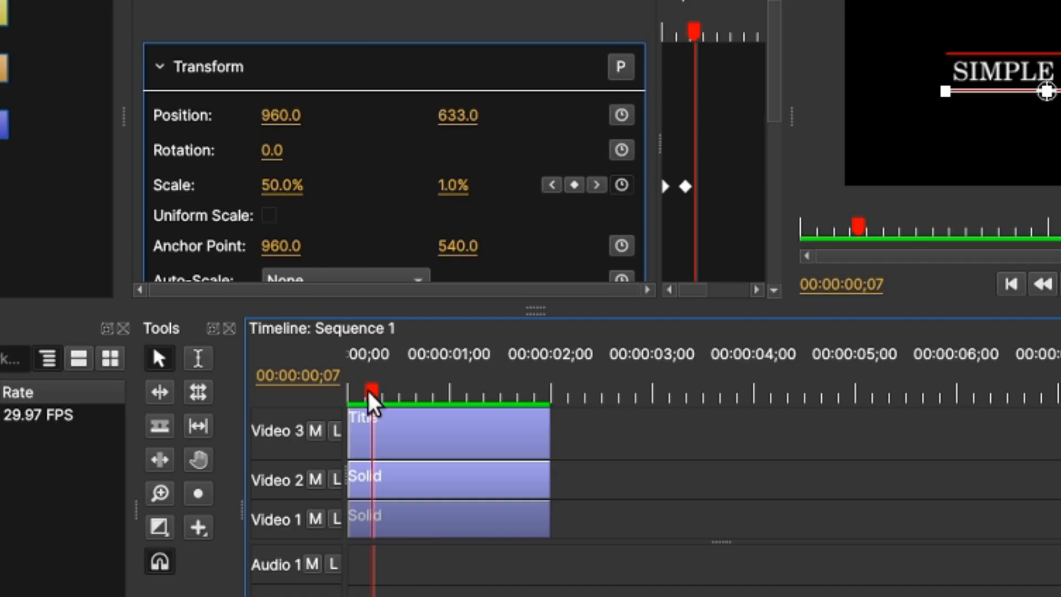
{"action": "left_click", "coordinate": [398, 431]}
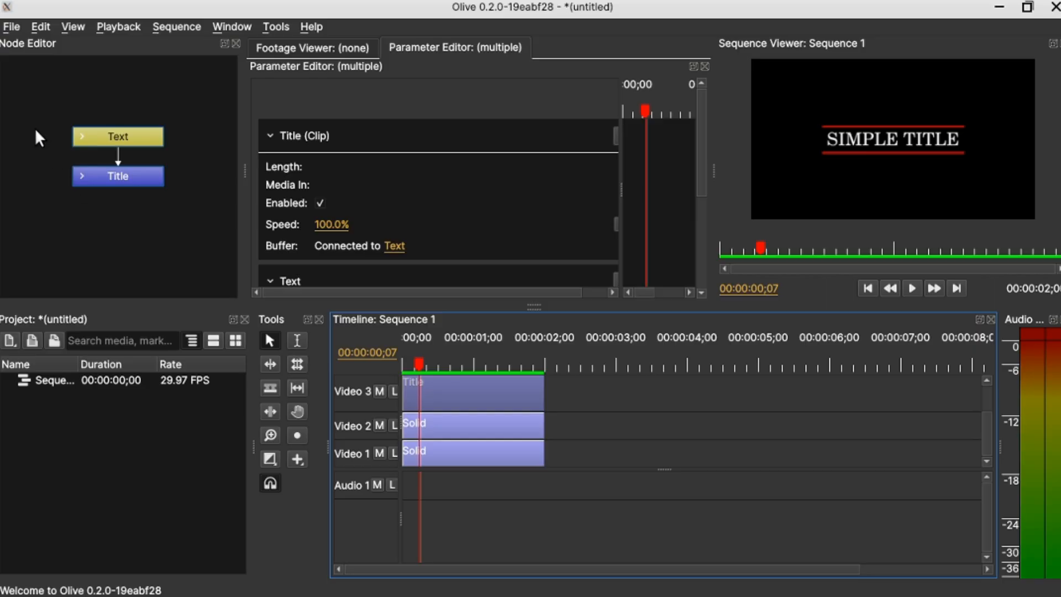
{"action": "right_click", "coordinate": [31, 112]}
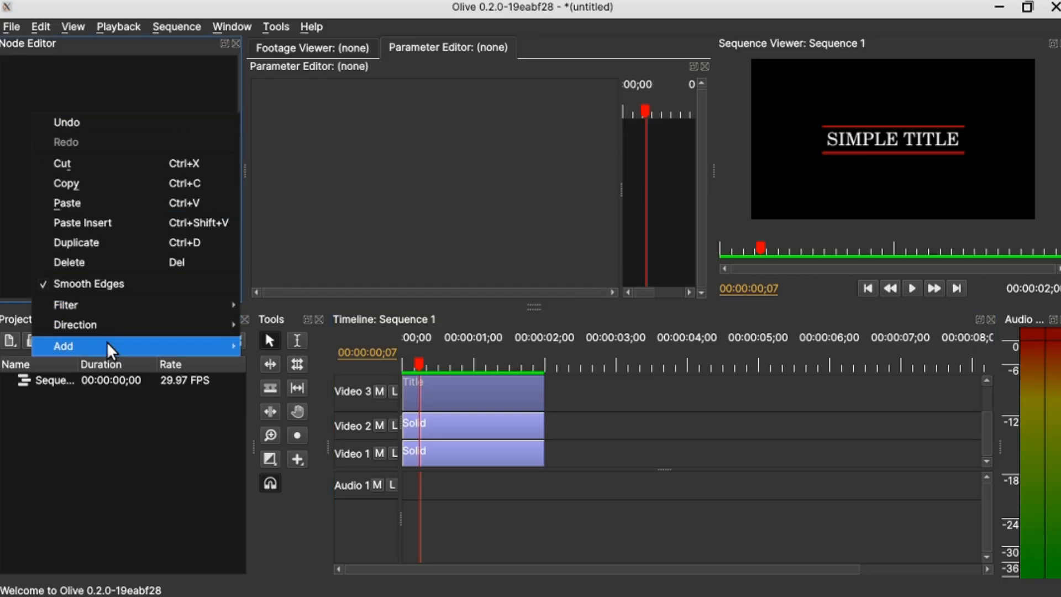
{"action": "mouse_move", "coordinate": [107, 341]}
{"action": "mouse_move", "coordinate": [283, 363]}
{"action": "left_click", "coordinate": [359, 383]}
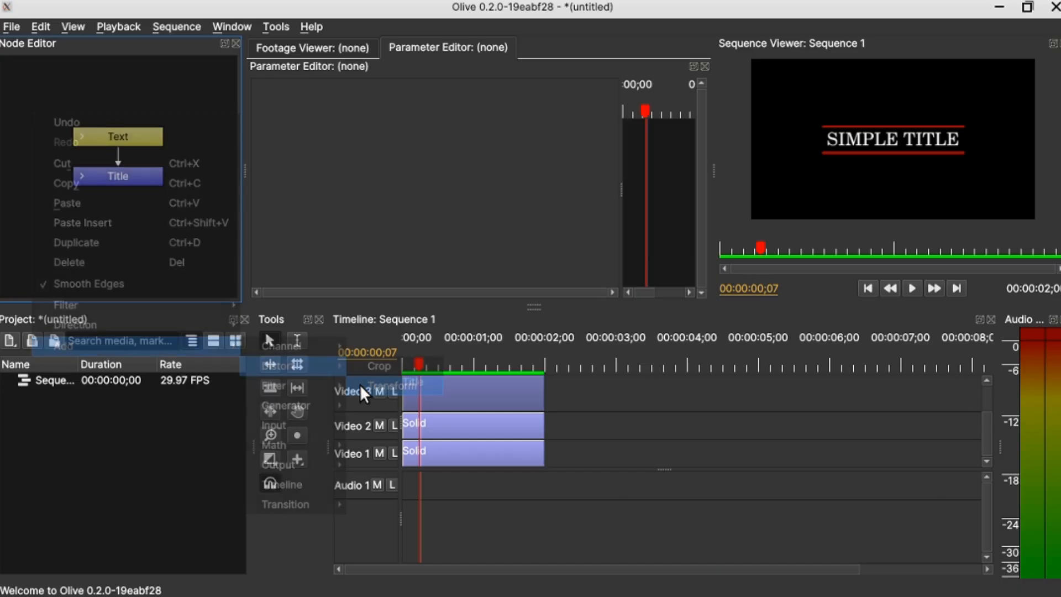
{"action": "left_click", "coordinate": [128, 138]}
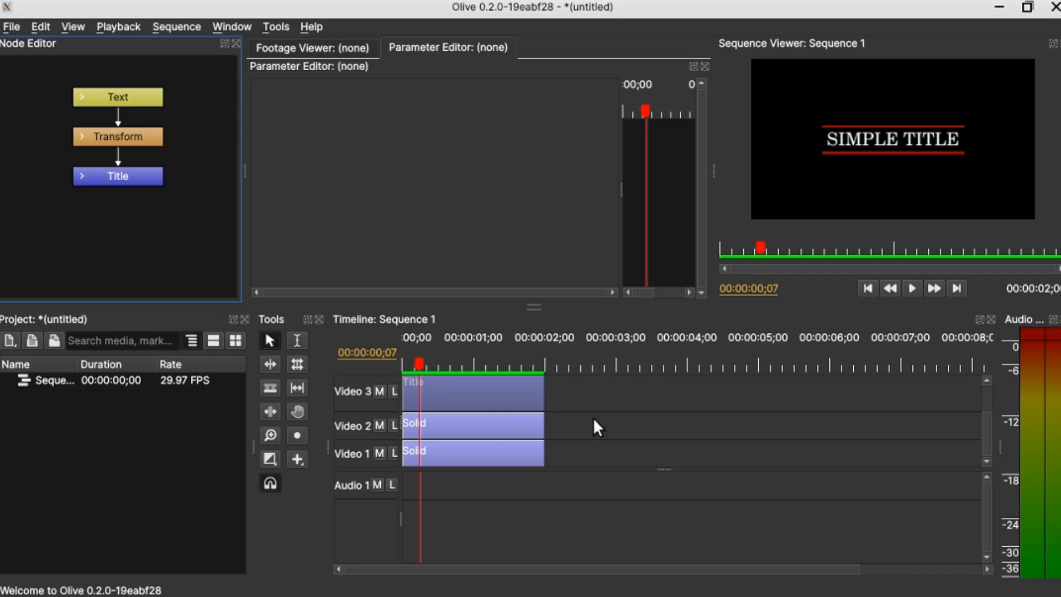
Enable Scale keyframing on the title's Transform at 00:00:00;06 and set the uniform scale to 0%
{"action": "left_click", "coordinate": [116, 138]}
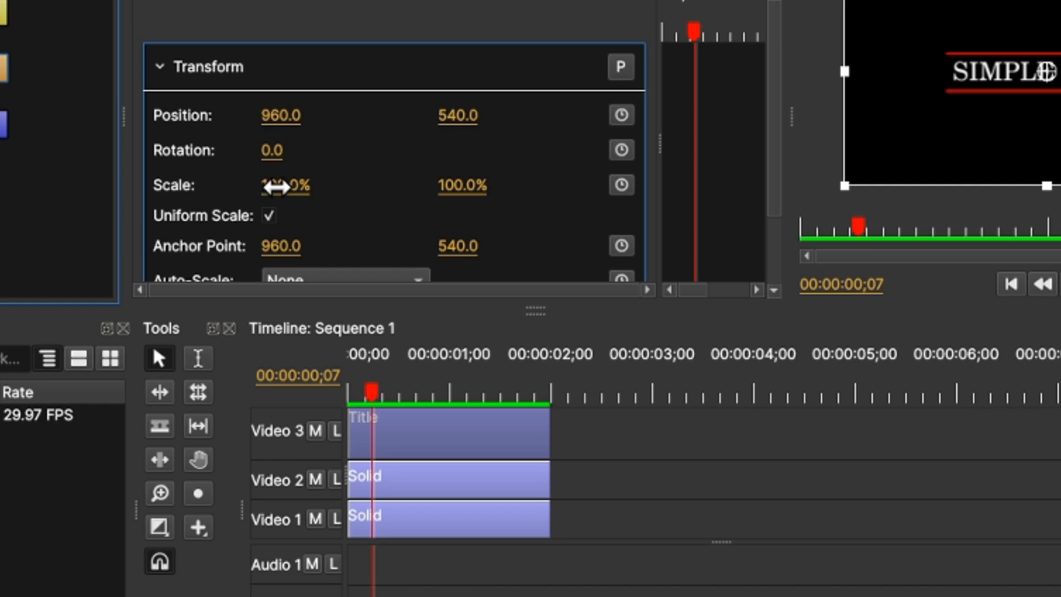
{"action": "left_click", "coordinate": [275, 186]}
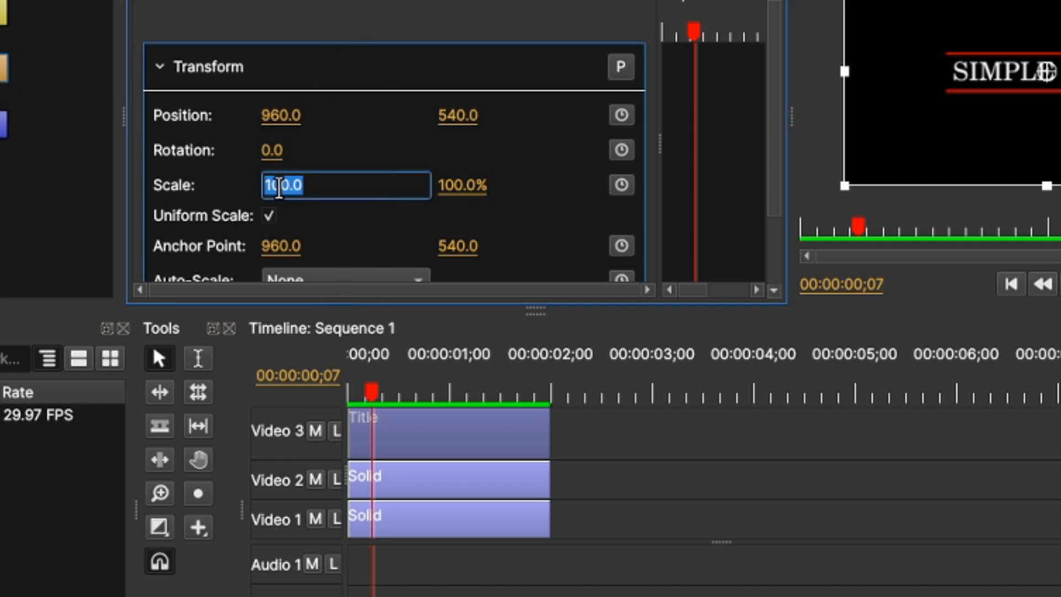
{"action": "key", "text": "Return"}
{"action": "left_click_drag", "start_coordinate": [367, 393], "coordinate": [391, 412]}
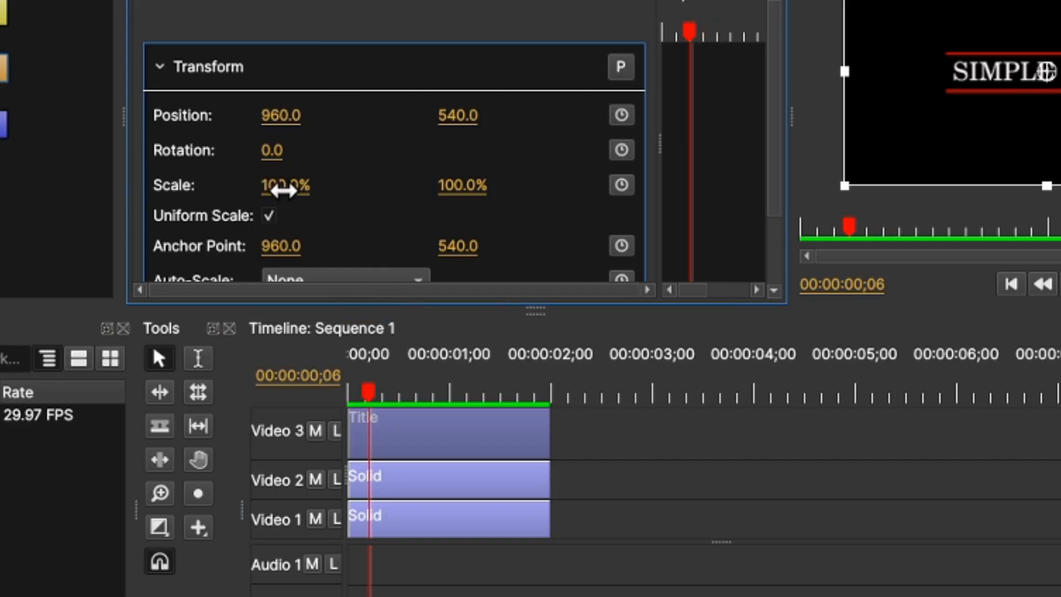
{"action": "left_click", "coordinate": [621, 186]}
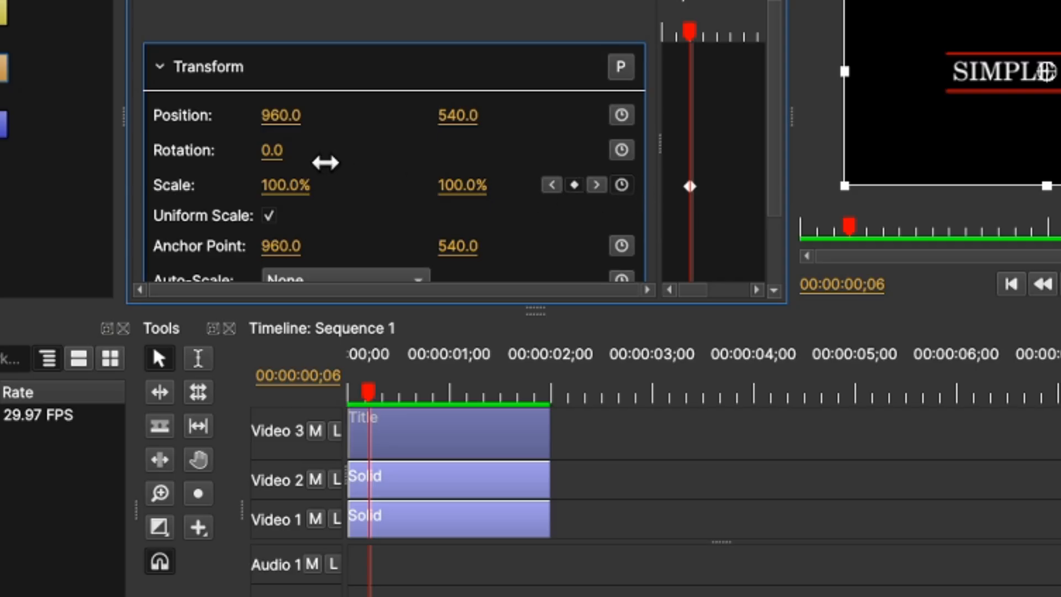
{"action": "left_click", "coordinate": [287, 186]}
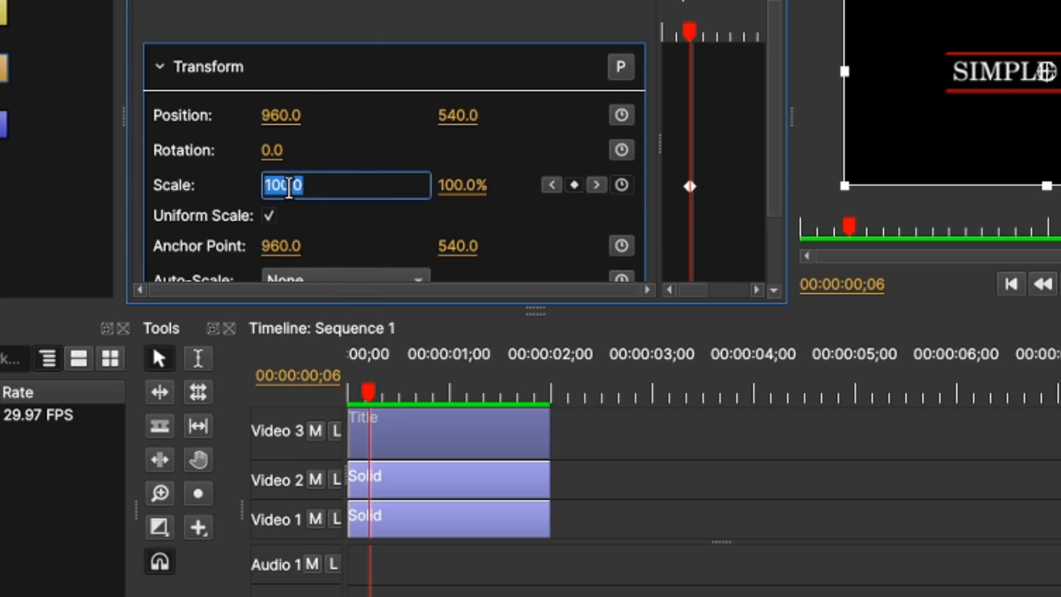
{"action": "type", "text": "0"}
{"action": "key", "text": "Return"}
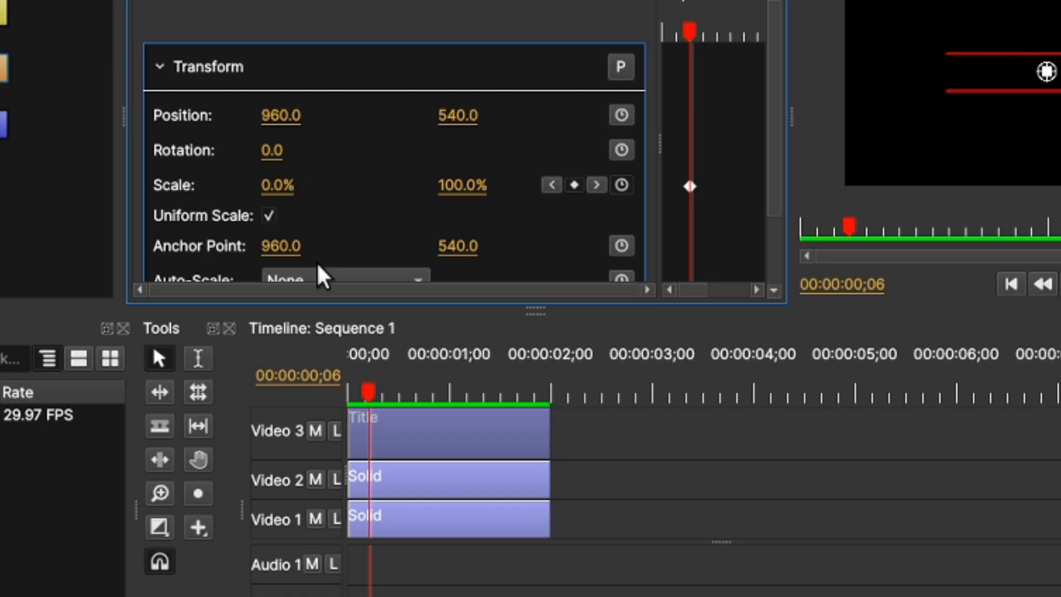
Keyframe the title's scale at 100% at 00:00:00;11
{"action": "left_click_drag", "start_coordinate": [377, 393], "coordinate": [385, 395]}
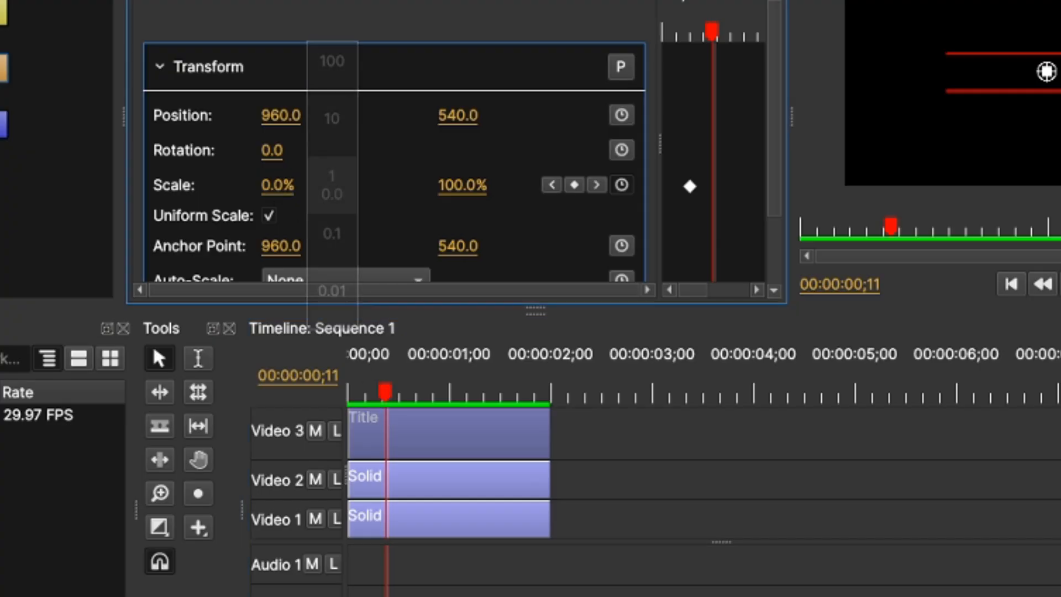
{"action": "left_click", "coordinate": [280, 199]}
{"action": "key", "text": "Return"}
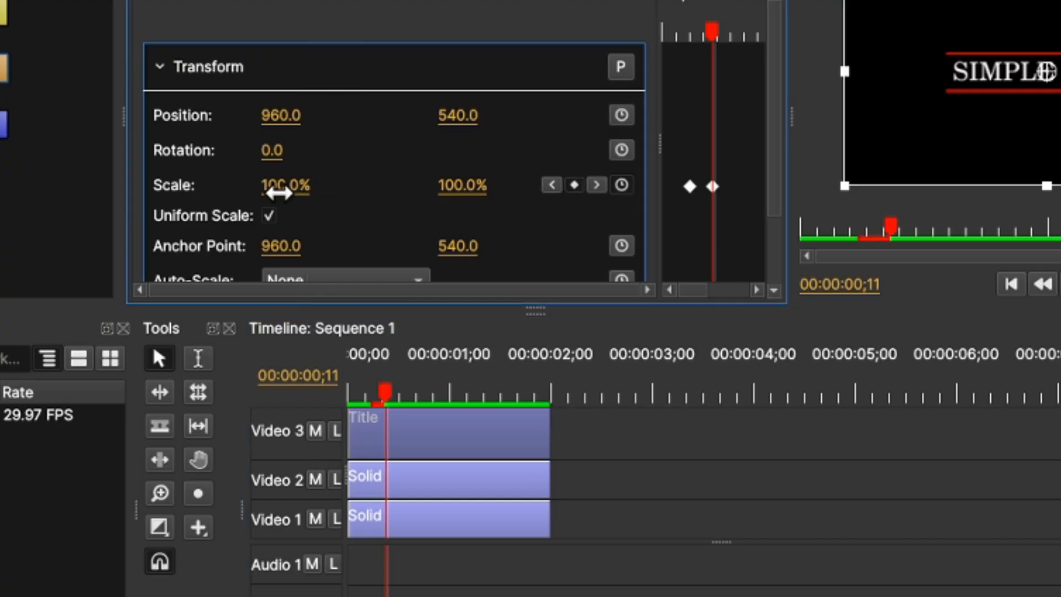
Add a 100% scale keyframe for the title a few frames before 00:00:01;19 and a 0% keyframe at 00:00:01;19
{"action": "left_click_drag", "start_coordinate": [388, 395], "coordinate": [514, 395]}
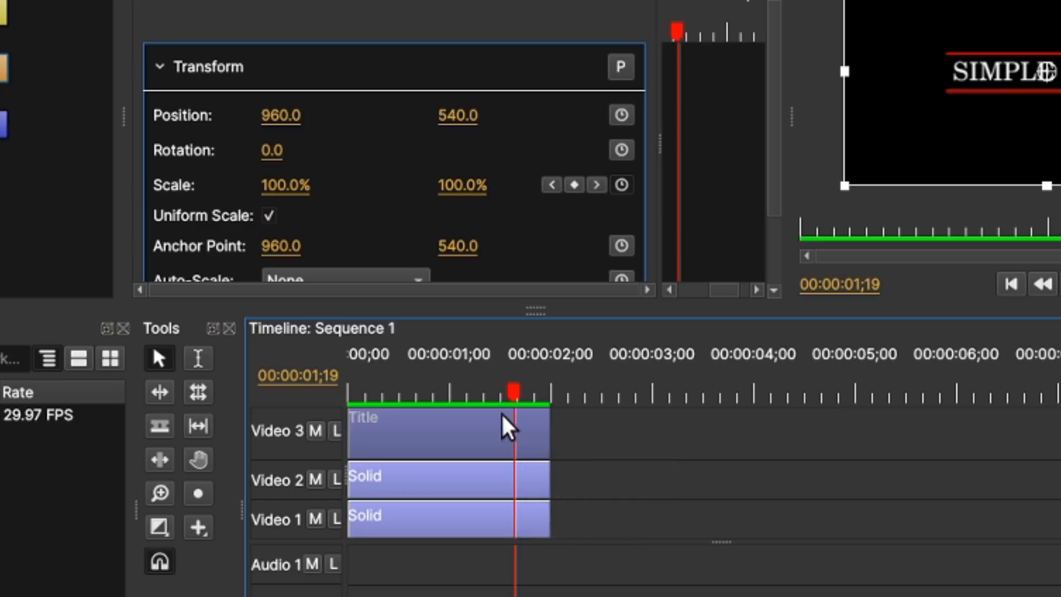
{"action": "mouse_move", "coordinate": [514, 398]}
{"action": "left_mouse_down"}
{"action": "mouse_move", "coordinate": [501, 398]}
{"action": "mouse_move", "coordinate": [512, 394]}
{"action": "left_mouse_up"}
{"action": "left_click", "coordinate": [574, 184]}
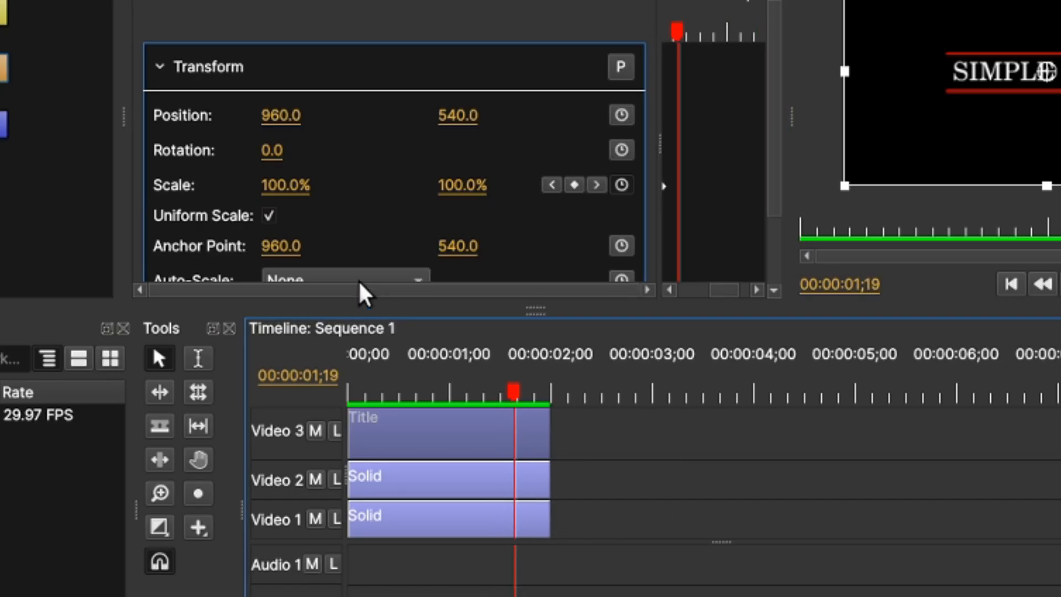
{"action": "left_click", "coordinate": [282, 184]}
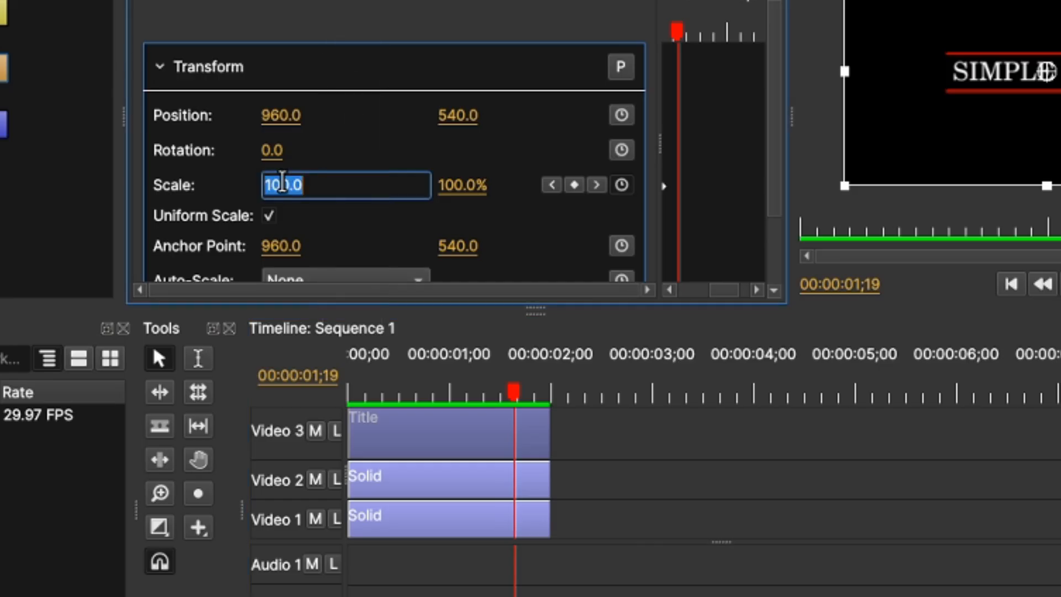
{"action": "type", "text": "0"}
{"action": "key", "text": "Return"}
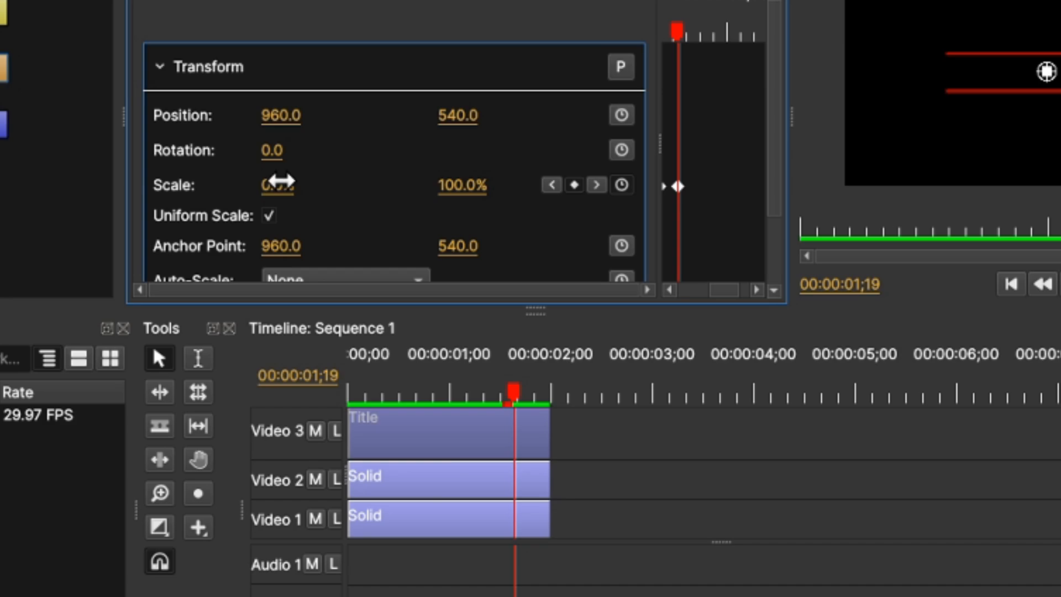
Add a Scale keyframe with the existing values at 00:00:01;21 to the Solid clips on Video 2 and Video 1
{"action": "left_click", "coordinate": [521, 396]}
{"action": "left_click_drag", "start_coordinate": [520, 395], "coordinate": [516, 394]}
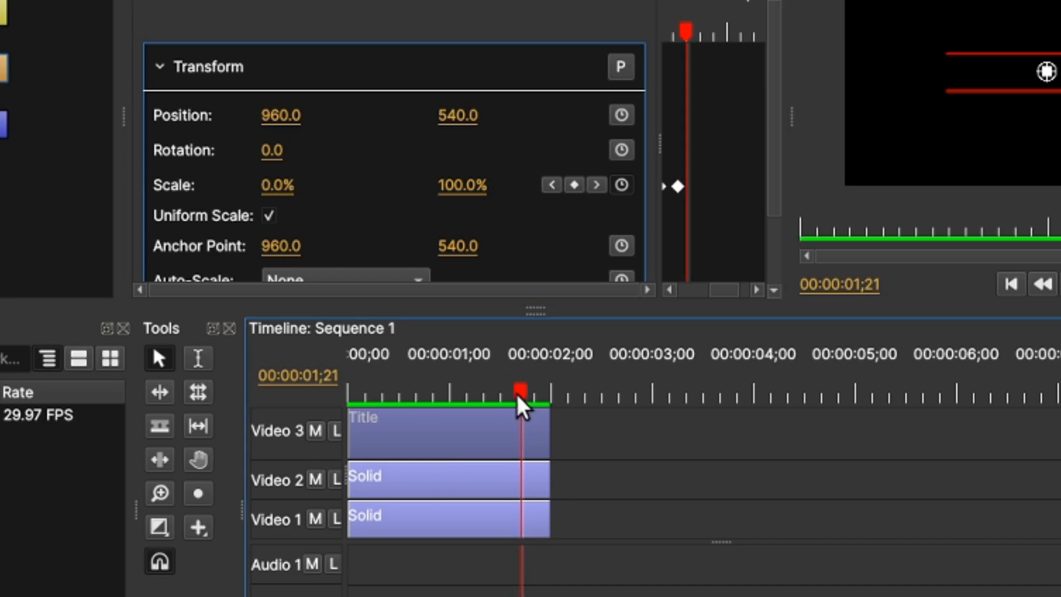
{"action": "left_click", "coordinate": [497, 474]}
{"action": "left_click", "coordinate": [574, 184]}
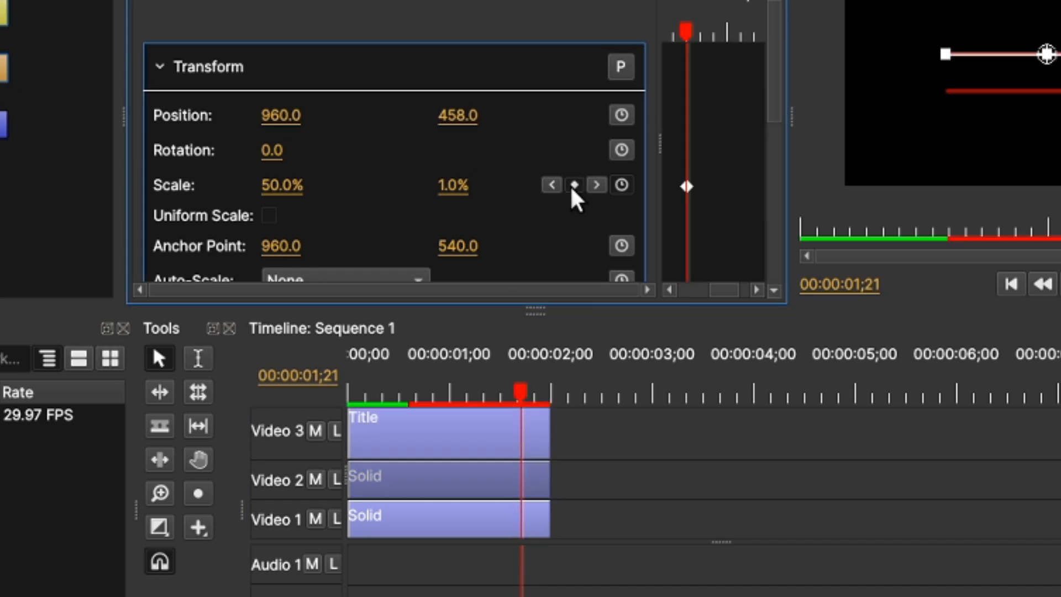
{"action": "left_click", "coordinate": [533, 519]}
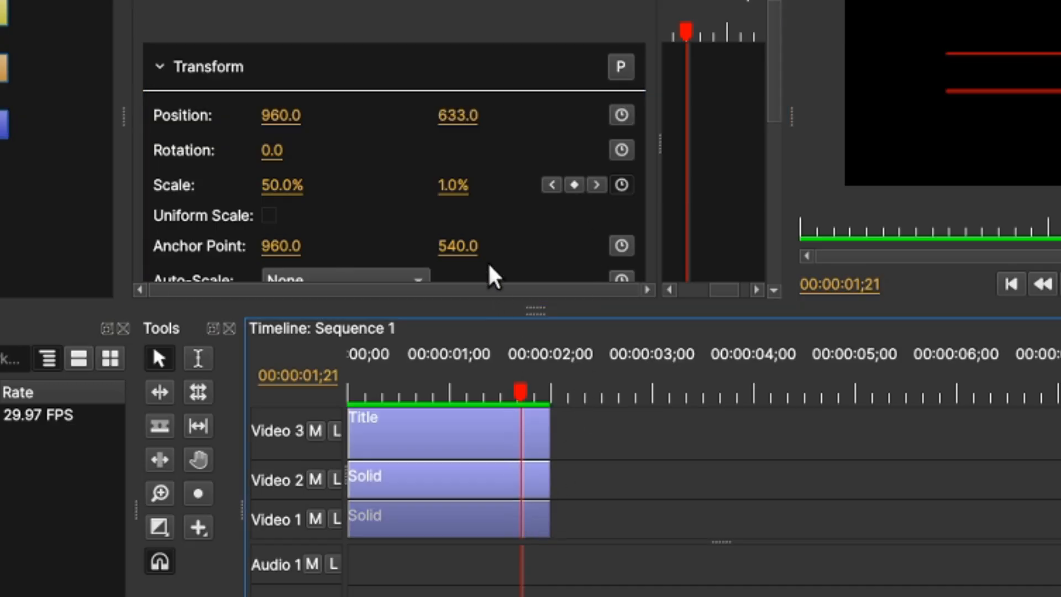
Keyframe the horizontal scale of the Video 1 Solid at 0% at 00:00:01;25
{"action": "left_click_drag", "start_coordinate": [521, 392], "coordinate": [535, 403]}
{"action": "left_click", "coordinate": [278, 186]}
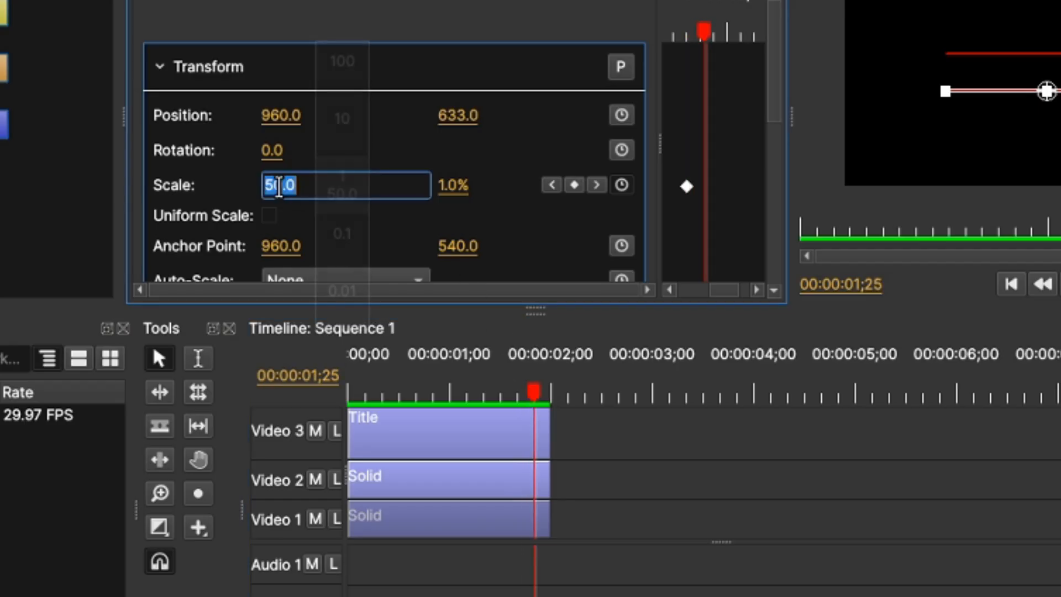
{"action": "type", "text": "0"}
{"action": "key", "text": "Return"}
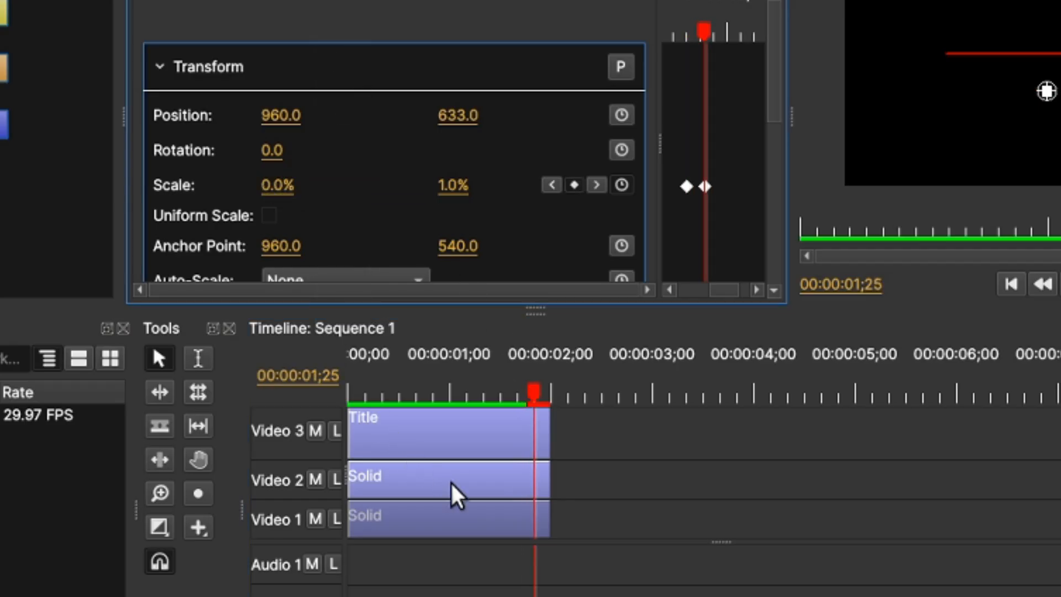
Keyframe the horizontal scale of the Video 2 Solid at 0% at the same 00:00:01;25 frame
{"action": "left_click", "coordinate": [450, 492]}
{"action": "left_click", "coordinate": [275, 178]}
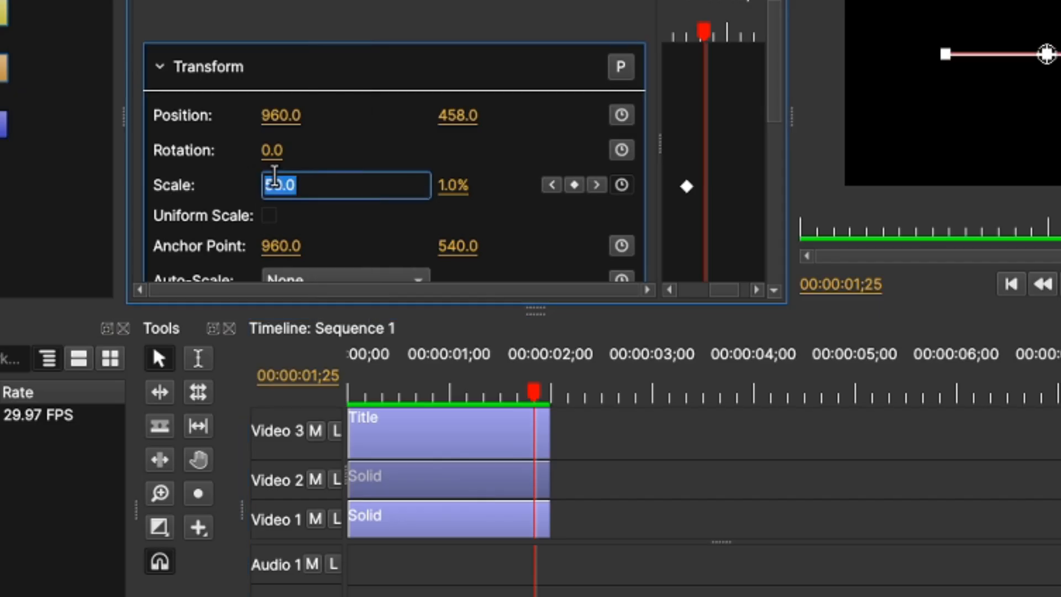
{"action": "type", "text": "0"}
{"action": "key", "text": "Return"}
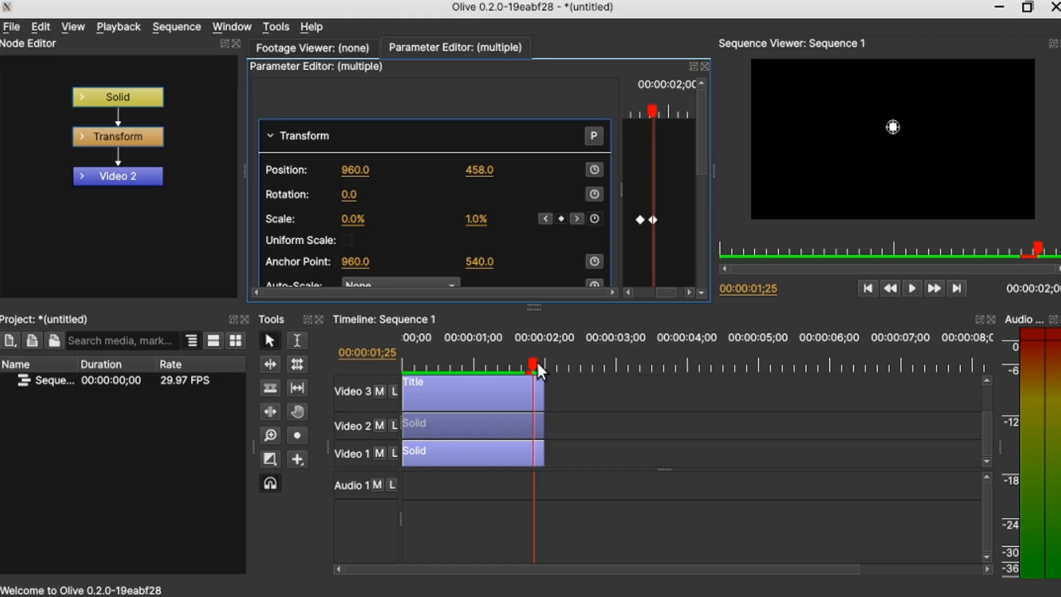
Play the sequence from its start with no clip selected to check the title and line animation
{"action": "left_click_drag", "start_coordinate": [535, 391], "coordinate": [338, 432]}
{"action": "left_click", "coordinate": [593, 434]}
{"action": "key", "text": "space"}
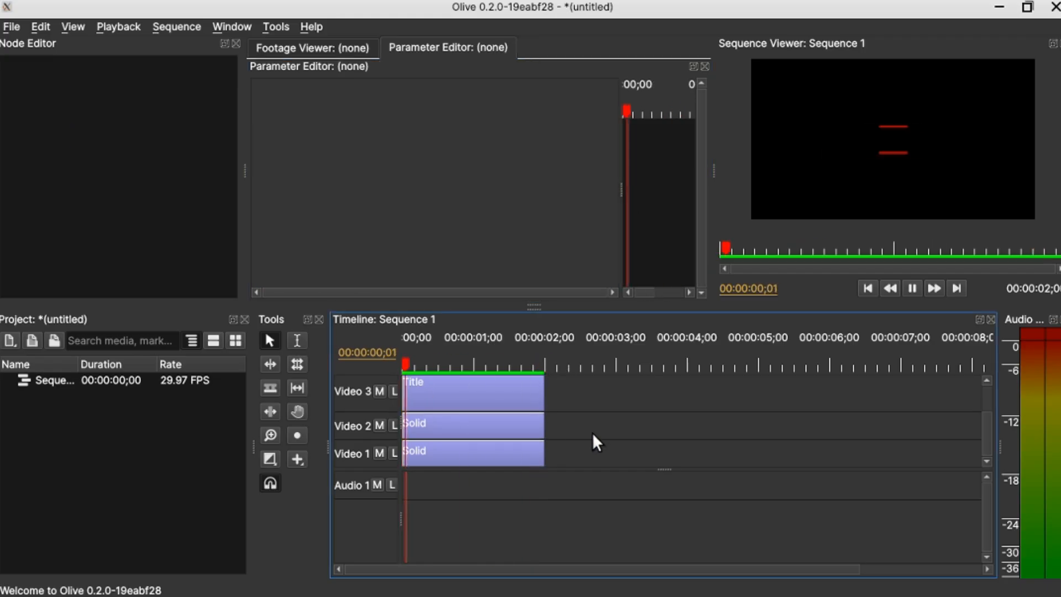